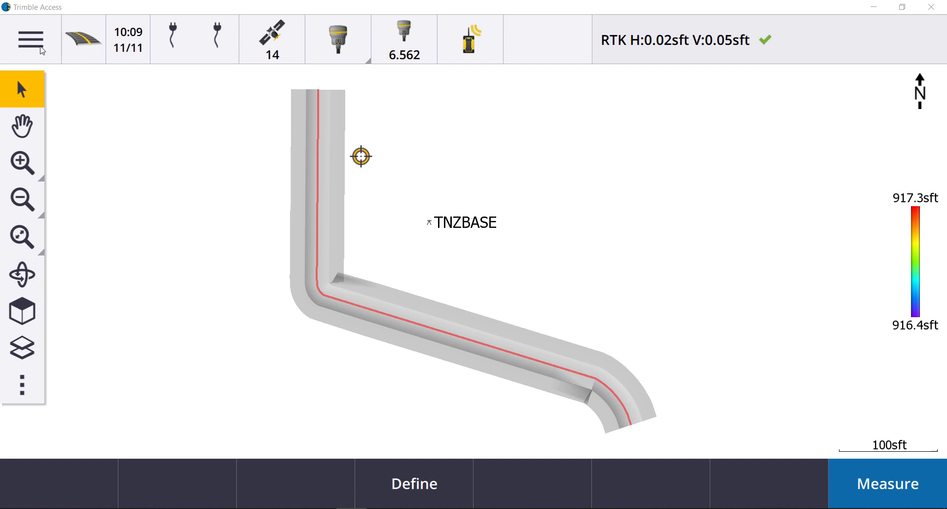
Start Stakeout roads from the Roads menu and view its Options, with Graphically as the stakeout method
click(40, 48)
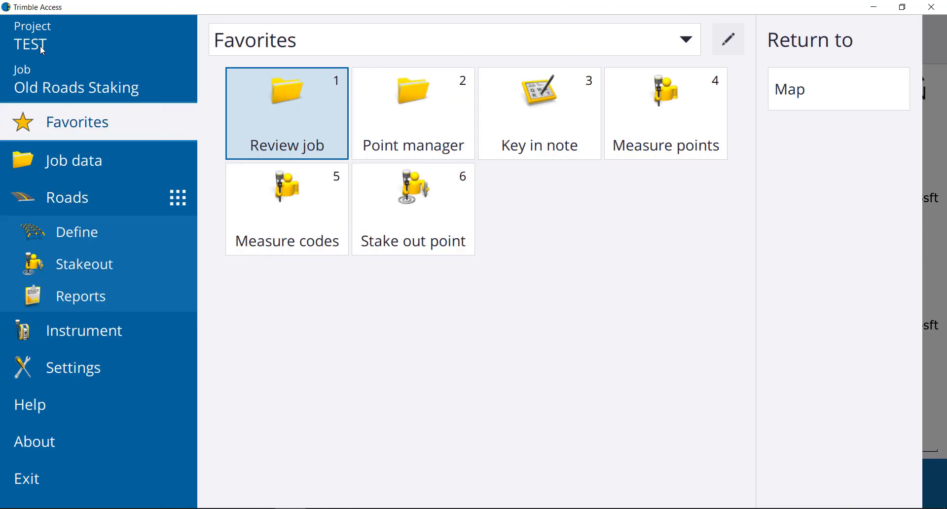
click(108, 266)
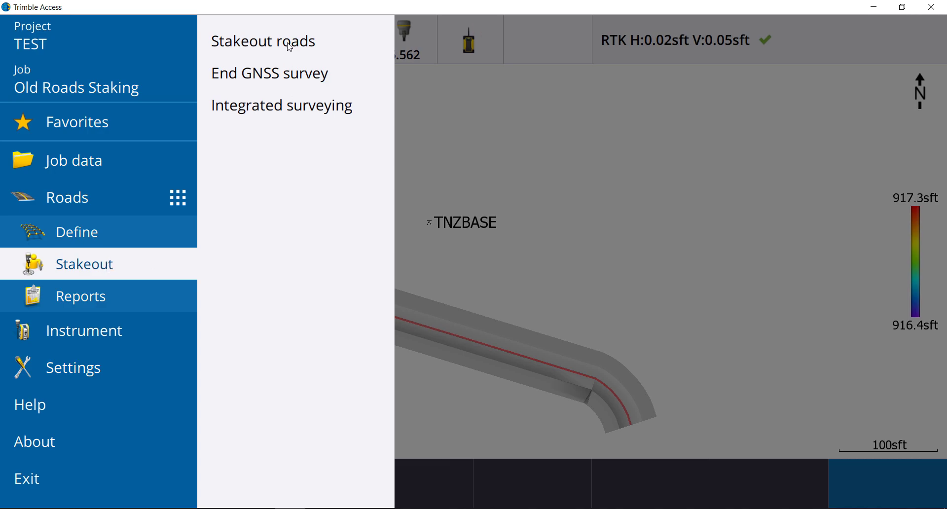
click(289, 45)
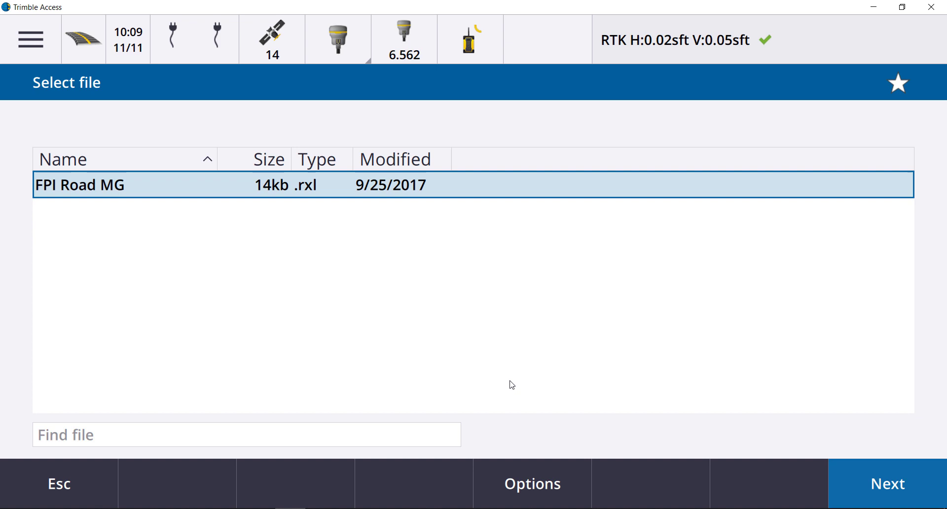
click(539, 488)
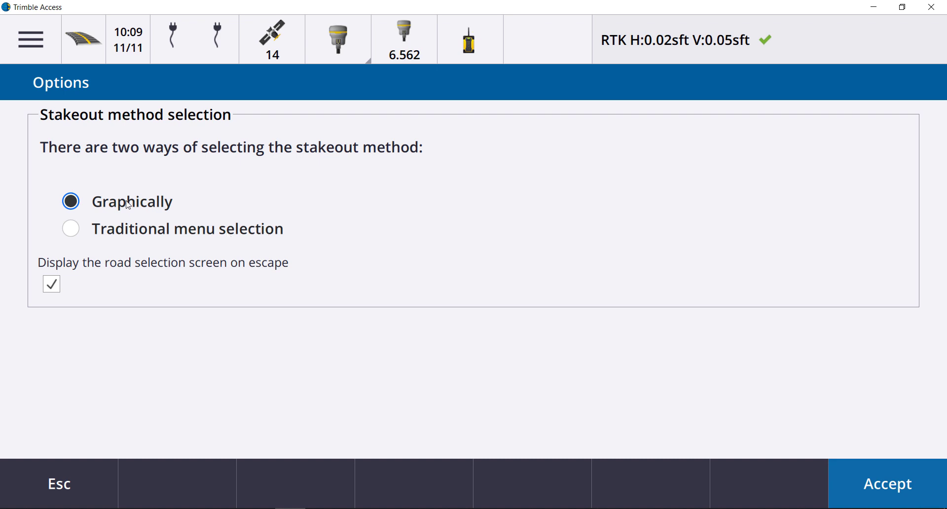
Keep graphical selection, then open the FPI Road MG road map, accepting the antenna settings
click(881, 493)
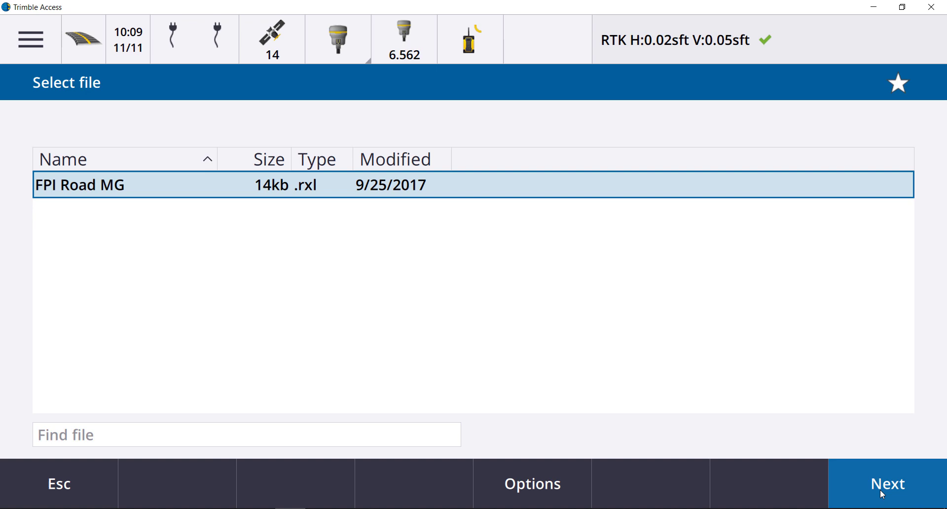
click(886, 486)
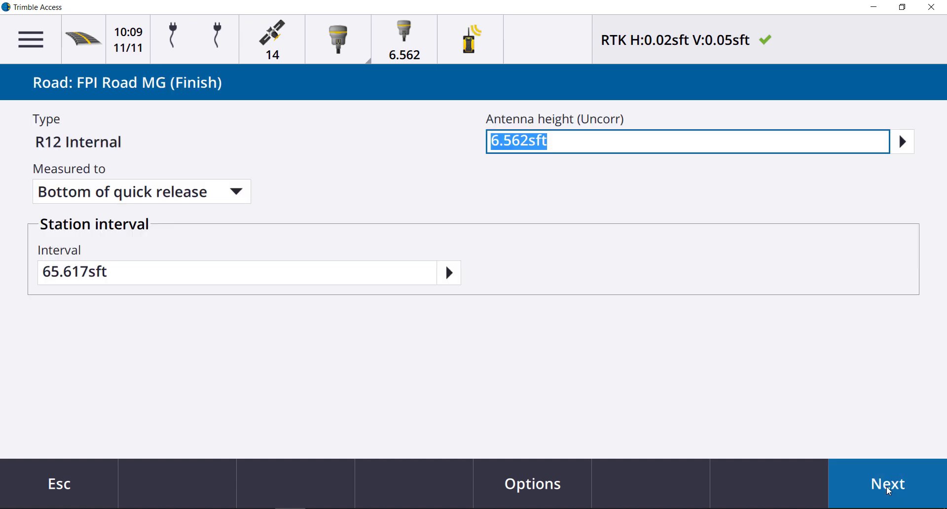
click(887, 490)
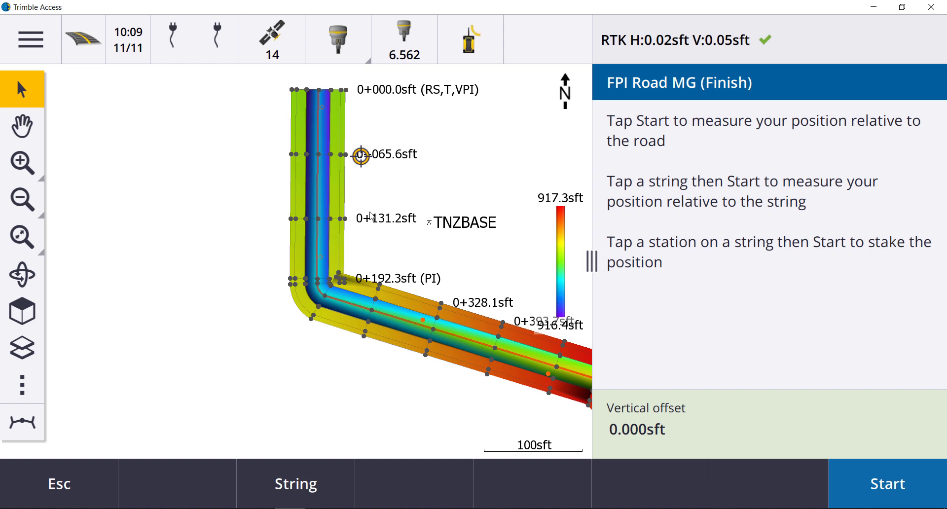
Try picking the CL and Flowline strings and Boulevard station 0+131.2, then clear the selection
click(321, 187)
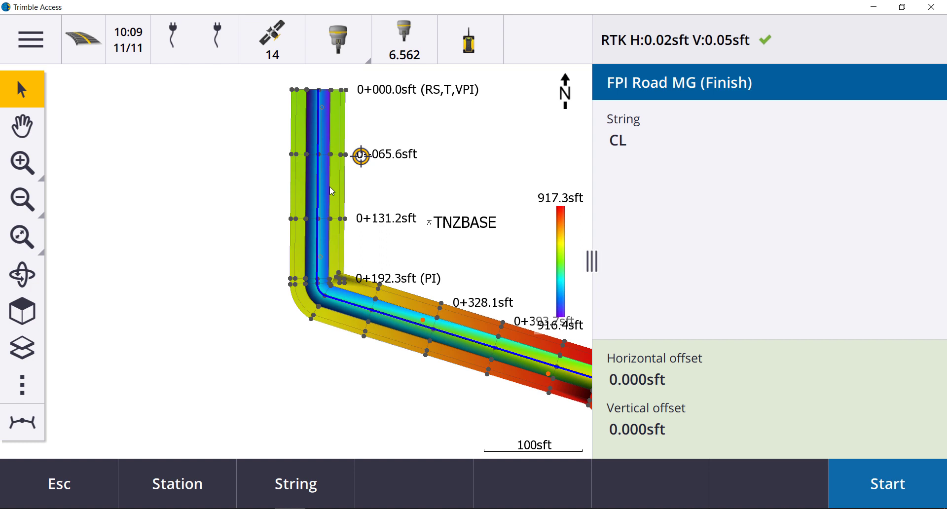
click(329, 191)
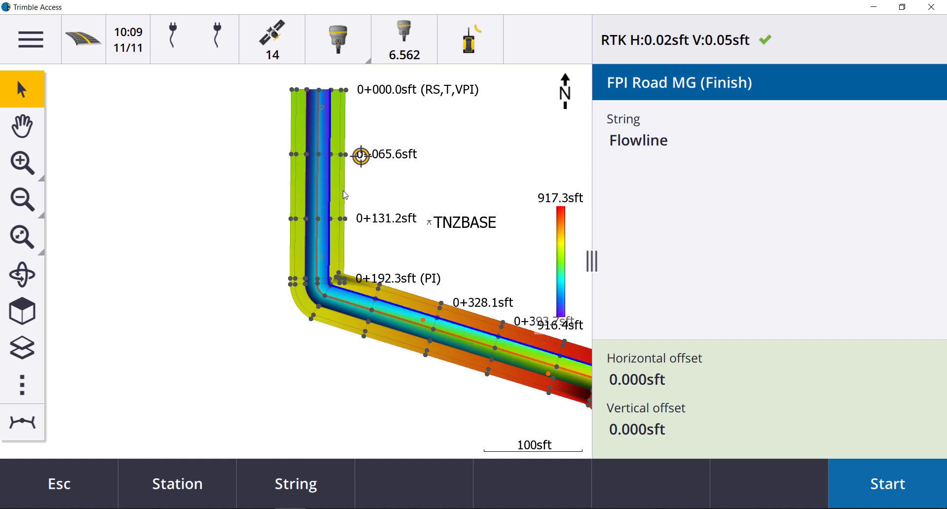
click(340, 219)
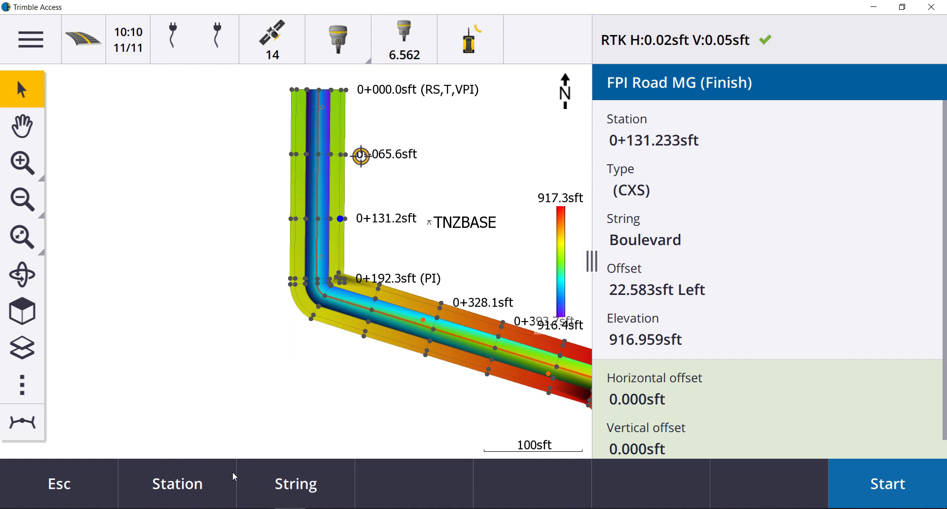
right_click(149, 222)
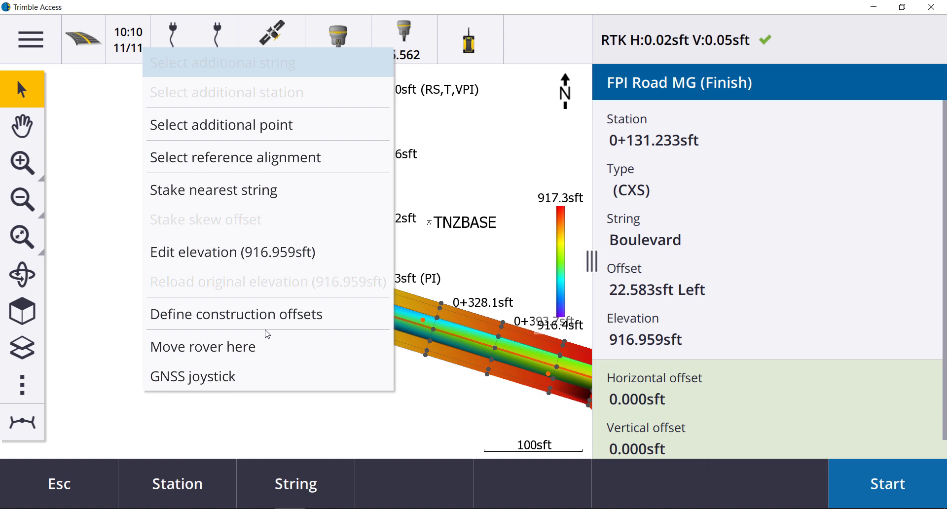
click(108, 306)
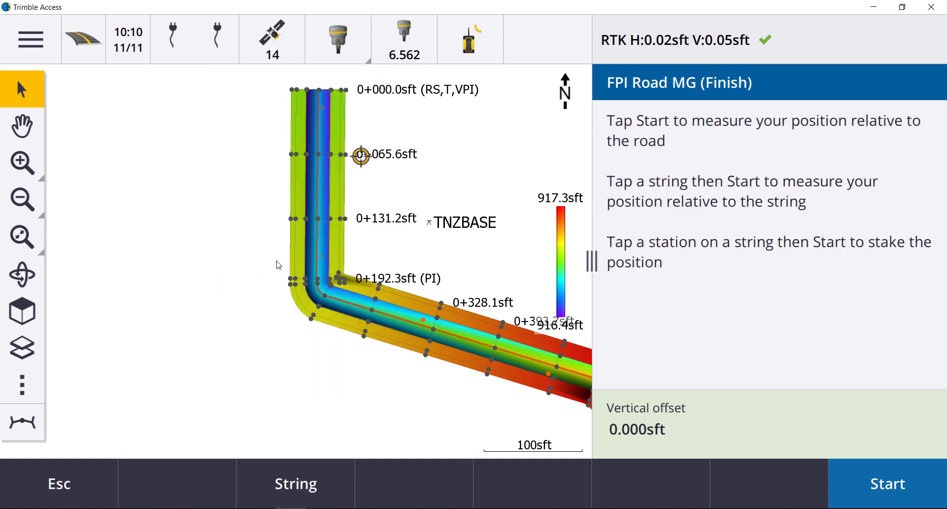
Change the stakeout method to Traditional menu selection and open the FPI Road MG (Finish) form
click(88, 473)
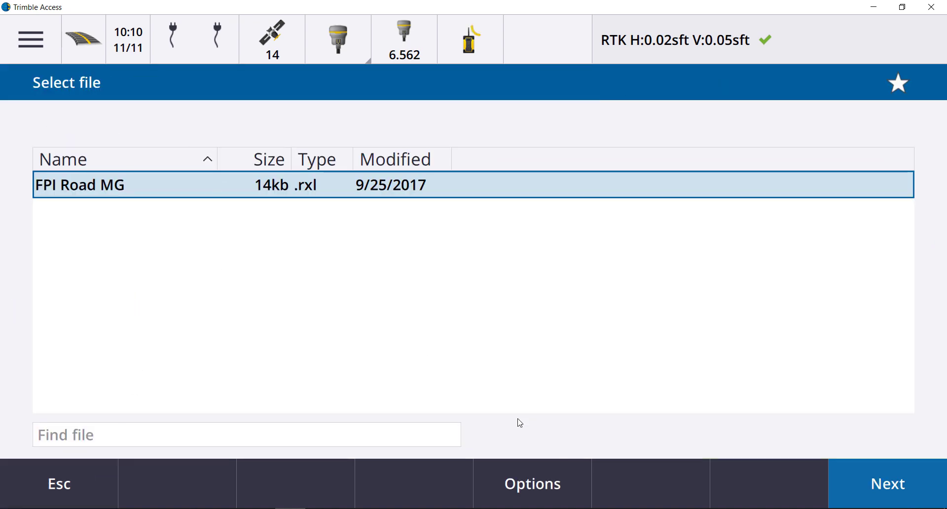
click(535, 486)
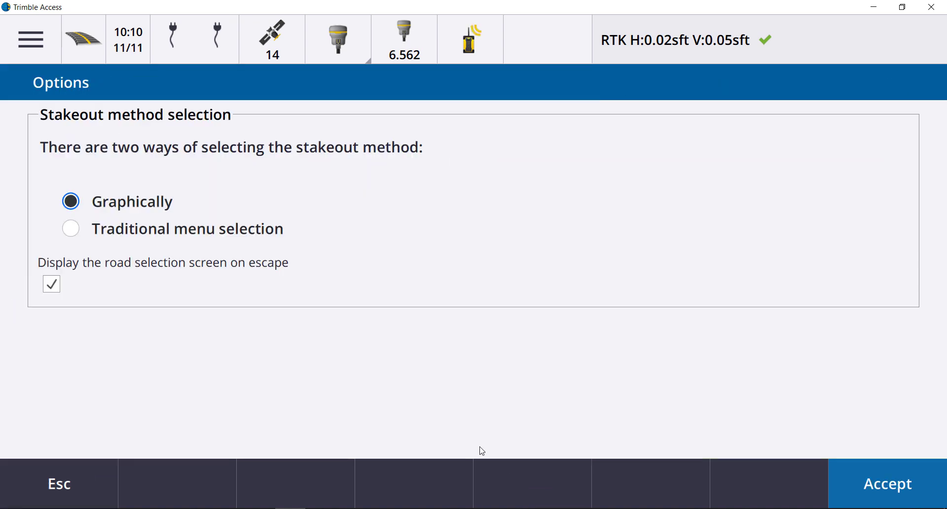
click(82, 232)
click(896, 489)
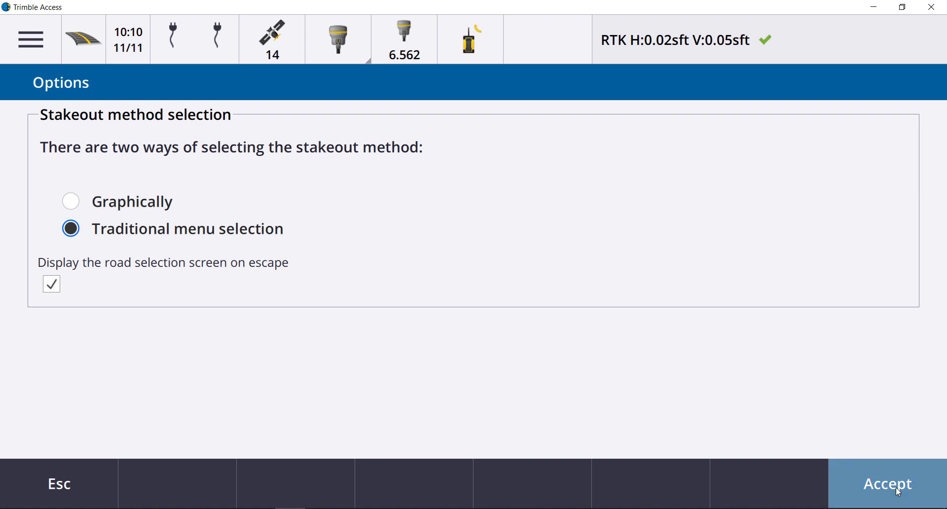
click(887, 485)
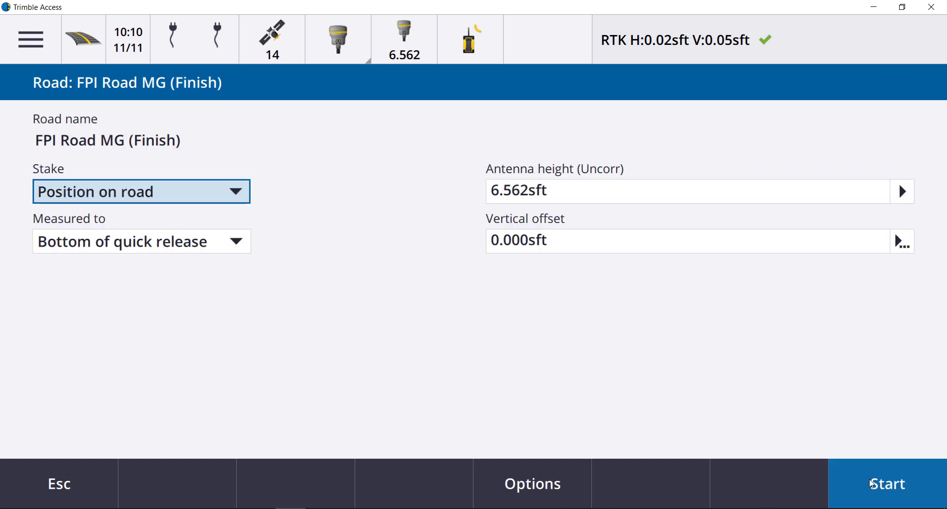
Stake by Station and offset on string CL at station 0+501.374 (PC), and start
click(236, 197)
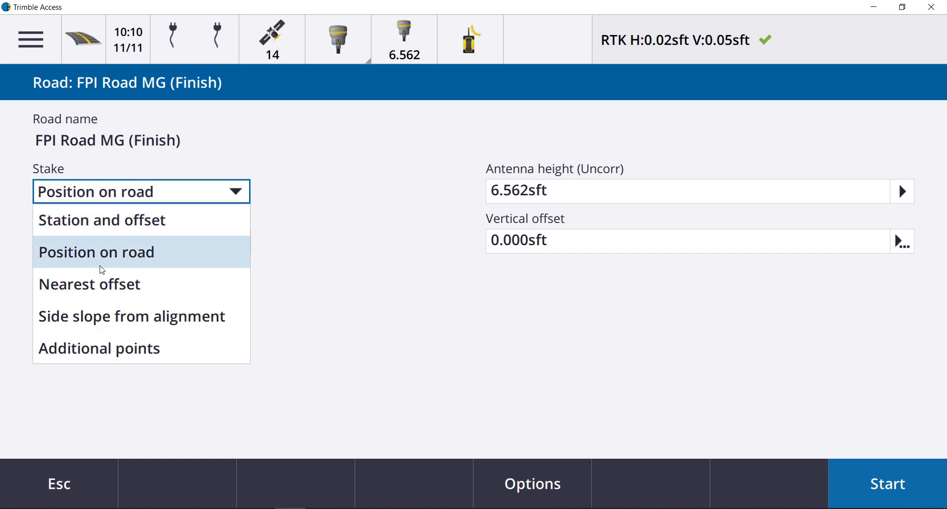
click(129, 222)
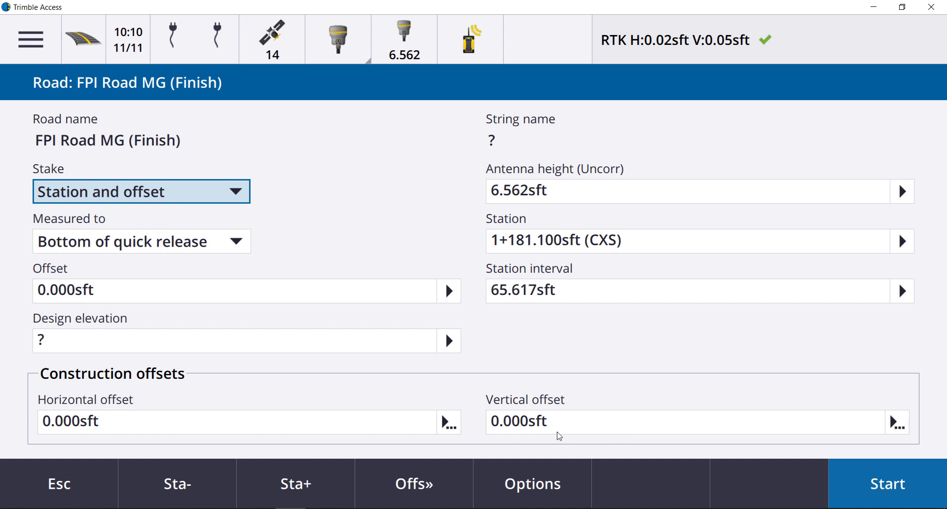
click(292, 489)
click(202, 487)
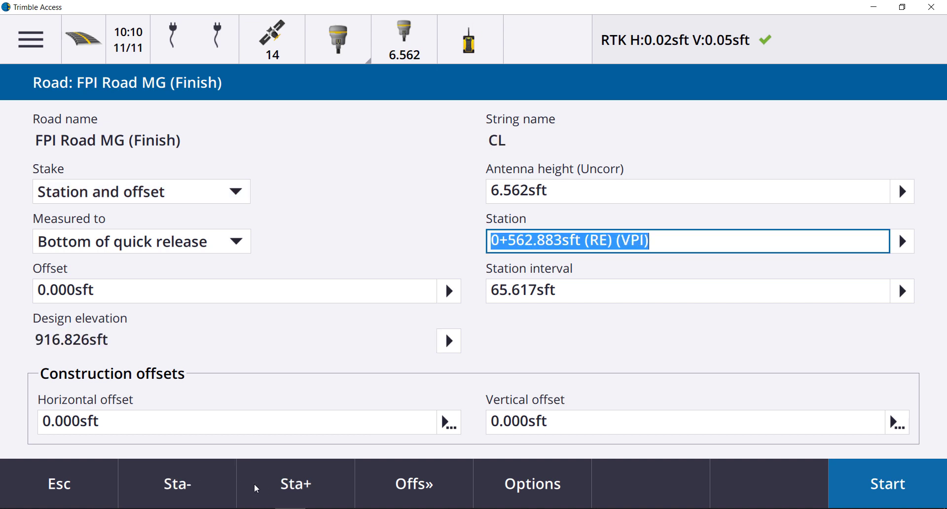
click(190, 486)
click(190, 485)
click(190, 486)
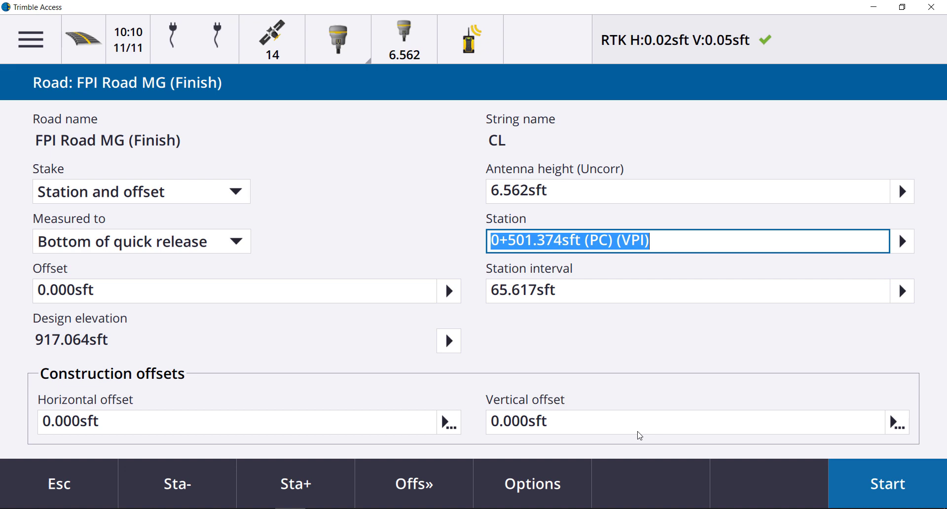
click(886, 494)
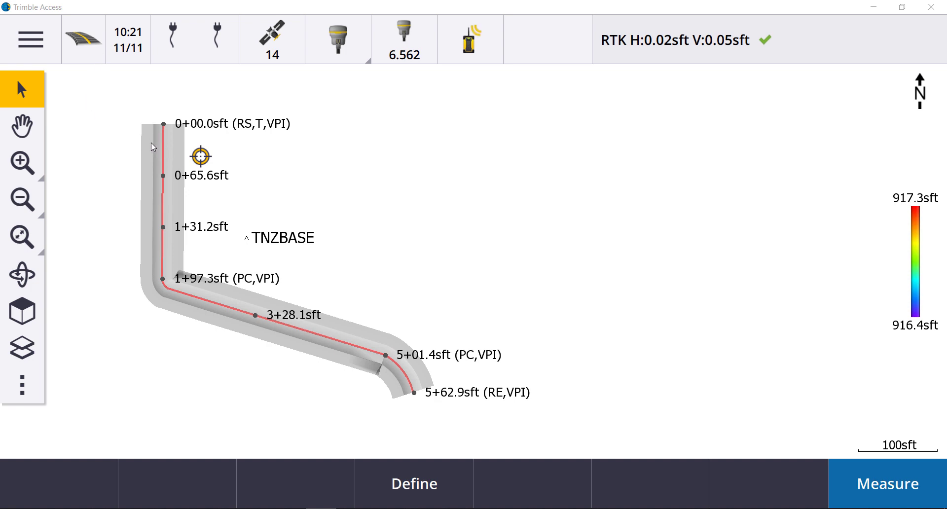
Select the road alignment on the map and start its stakeout, then cancel and deselect it
click(162, 203)
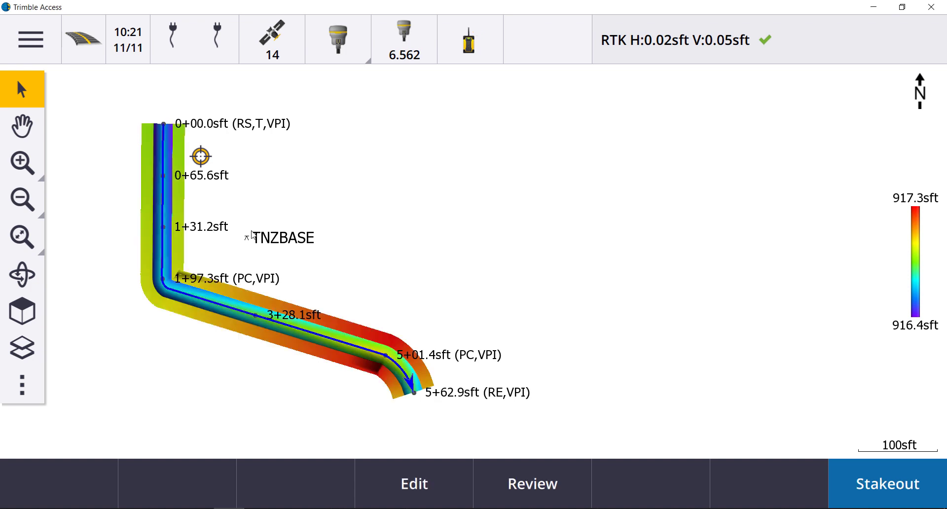
click(876, 486)
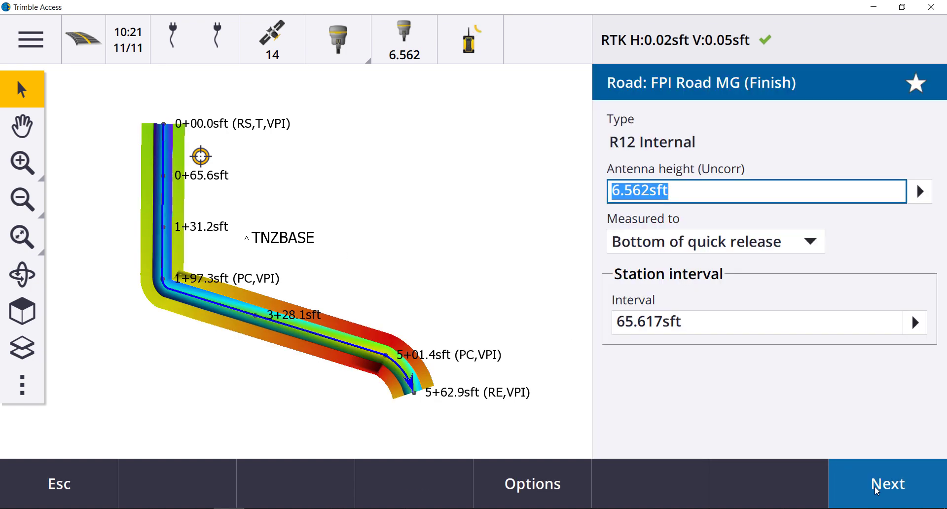
click(98, 468)
click(98, 352)
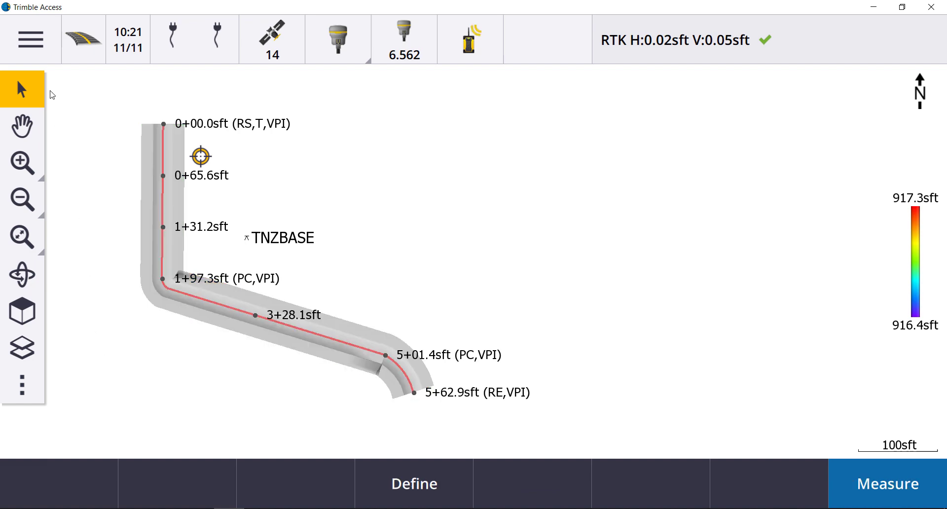
Start Stakeout roads from the menu, check the escape setting in Options, and return to the file list
click(36, 45)
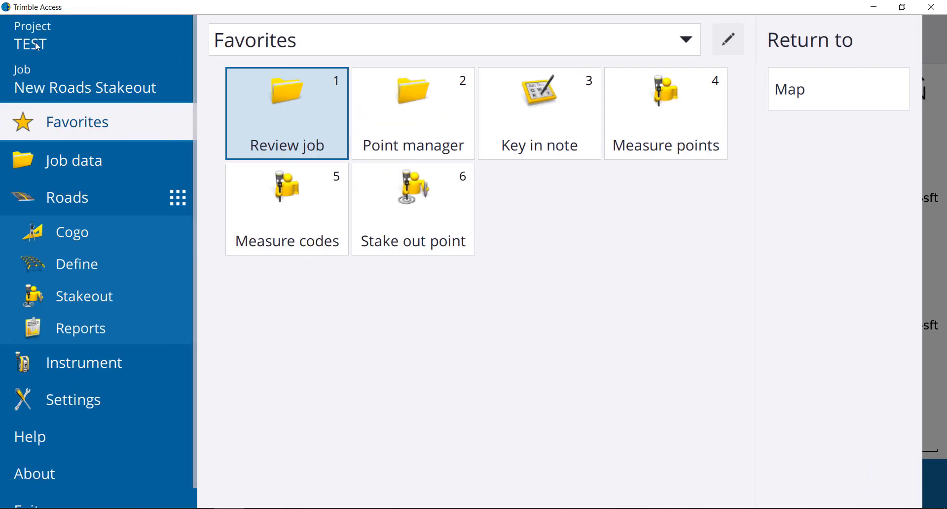
click(91, 297)
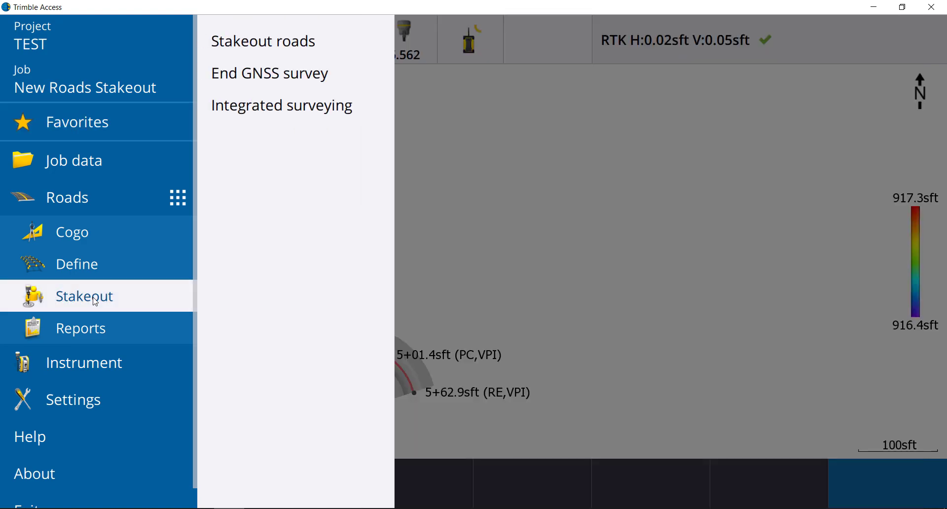
click(276, 48)
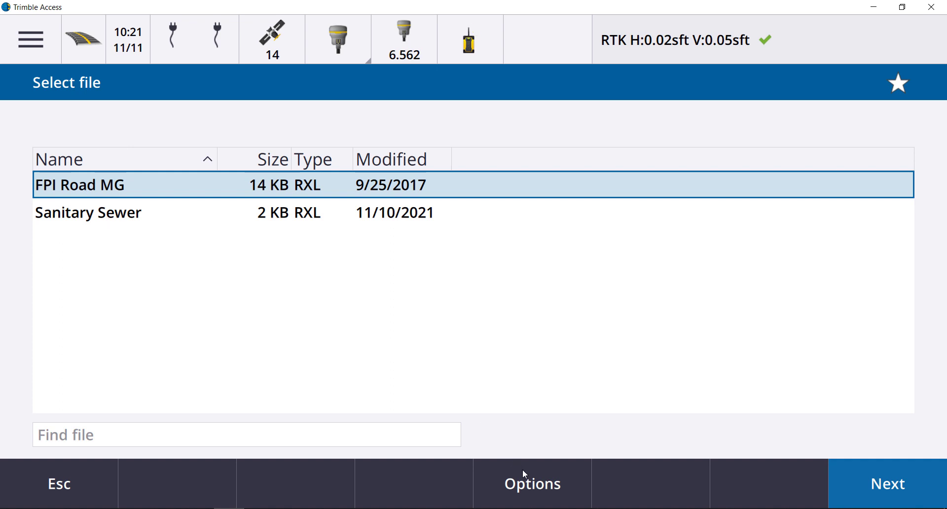
click(537, 488)
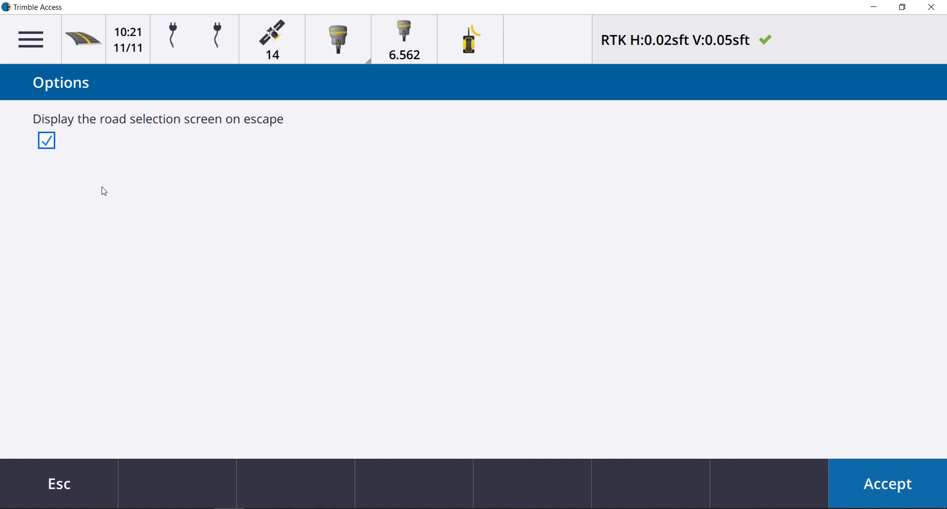
click(91, 475)
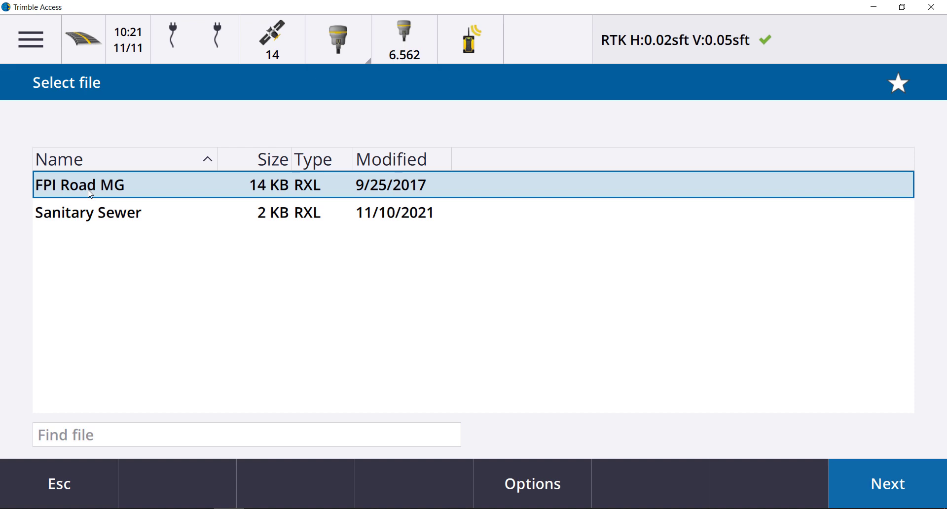
Open FPI Road MG (Finish) for stakeout, accepting antenna and station interval settings, and widen the settings panel
click(866, 488)
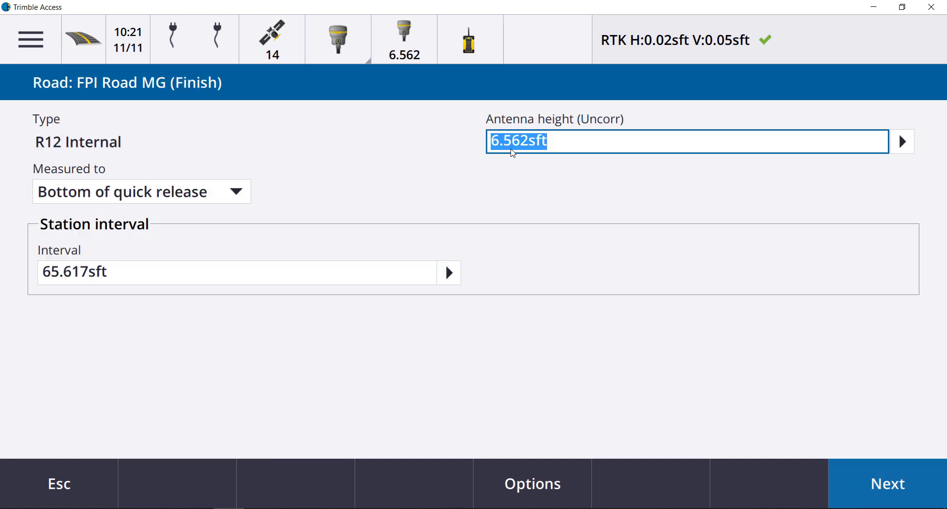
click(887, 495)
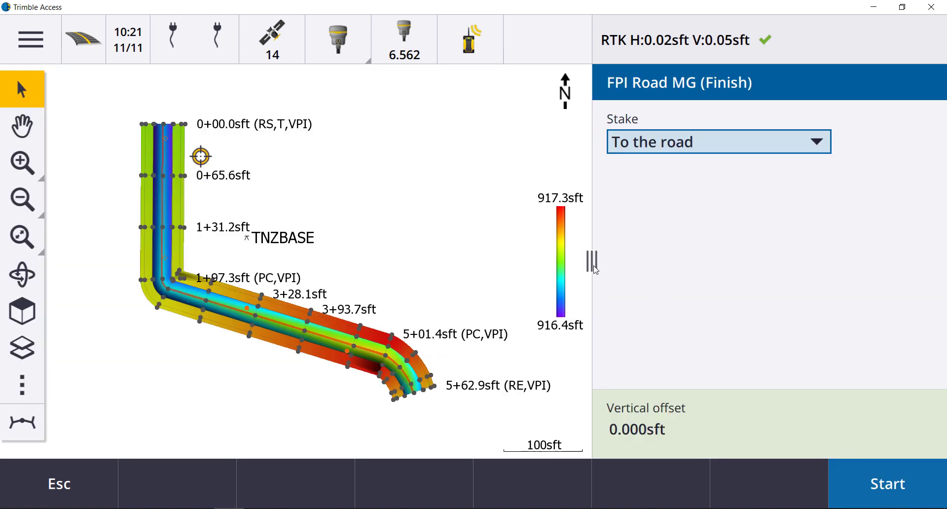
mouse_move(598, 264)
mouse_down()
mouse_move(443, 275)
mouse_move(308, 266)
mouse_move(539, 278)
mouse_move(591, 266)
mouse_up()
click(821, 149)
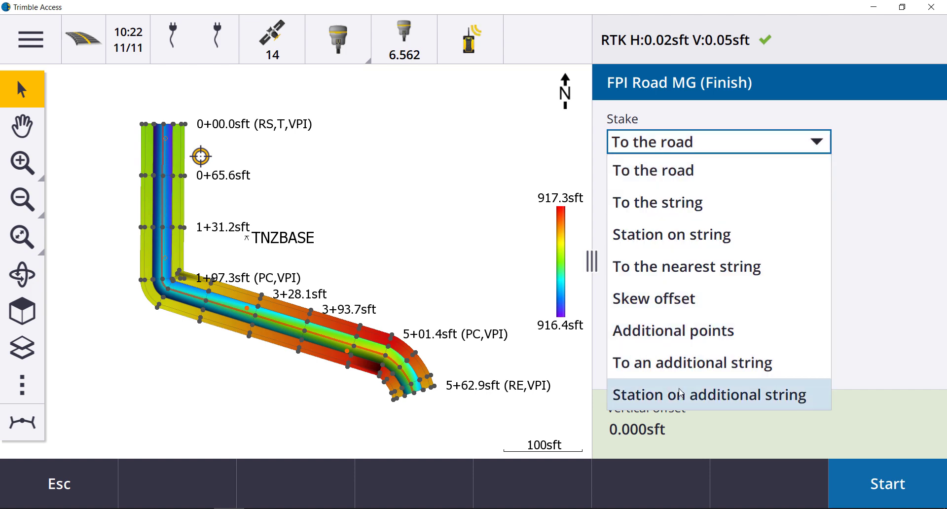
click(673, 178)
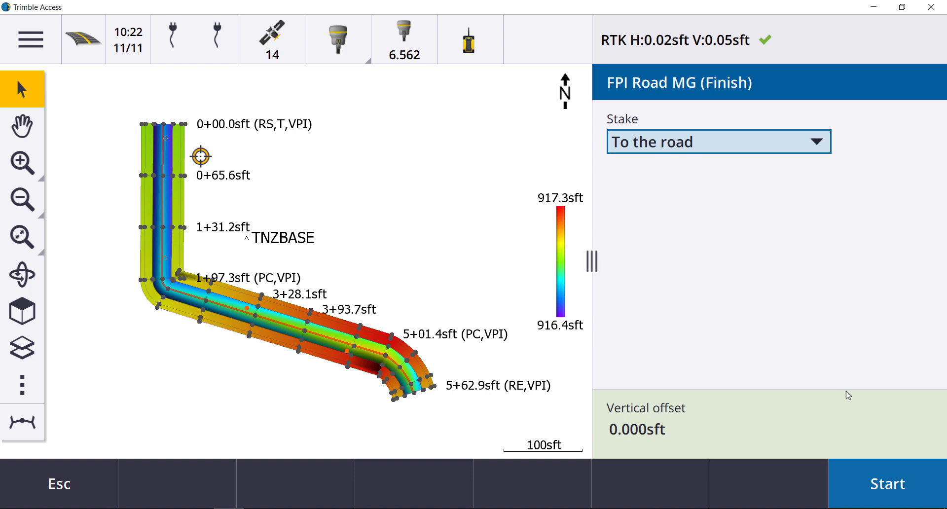
click(896, 494)
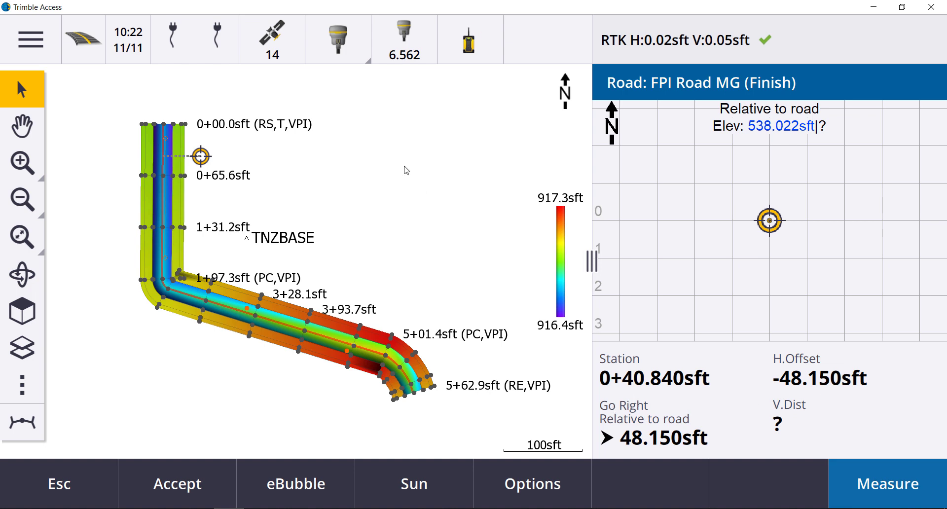
click(113, 471)
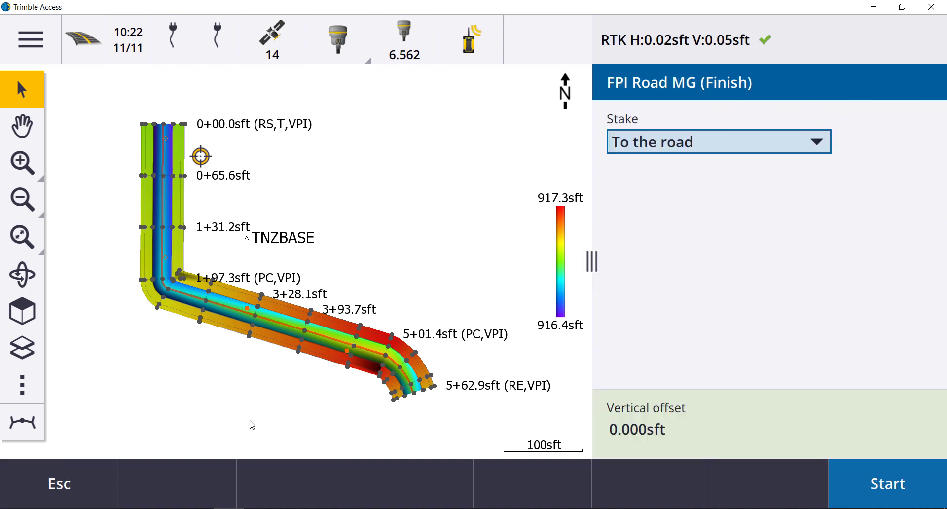
Switch the stake method to Station on string and zoom into the road's northern stretch
click(707, 150)
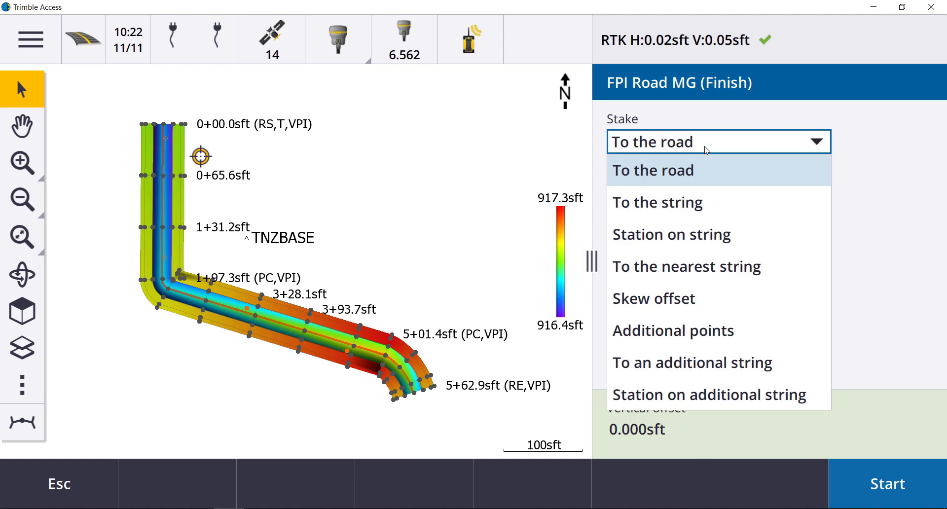
click(742, 237)
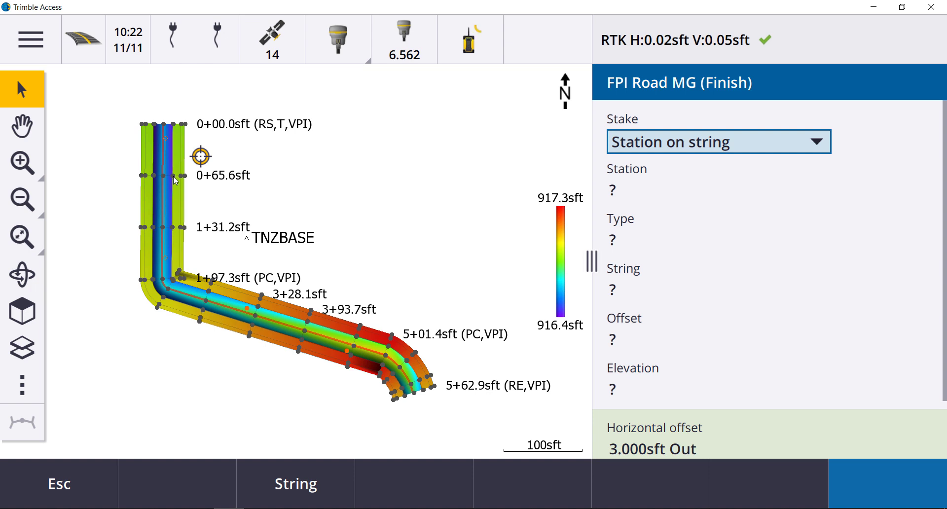
click(25, 165)
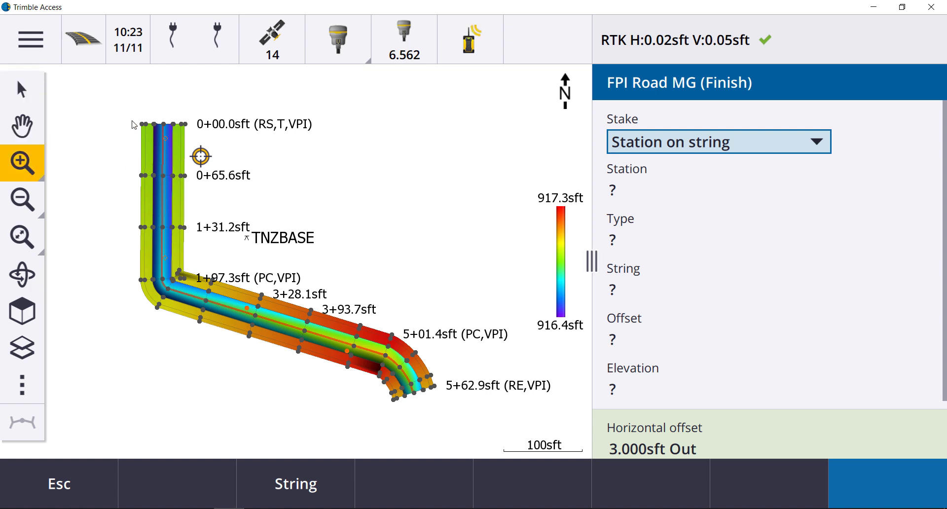
drag(111, 102, 197, 284)
Test-pick Boulevard station 0+65.6sft on the map, clear it, and reselect Station on string
click(19, 88)
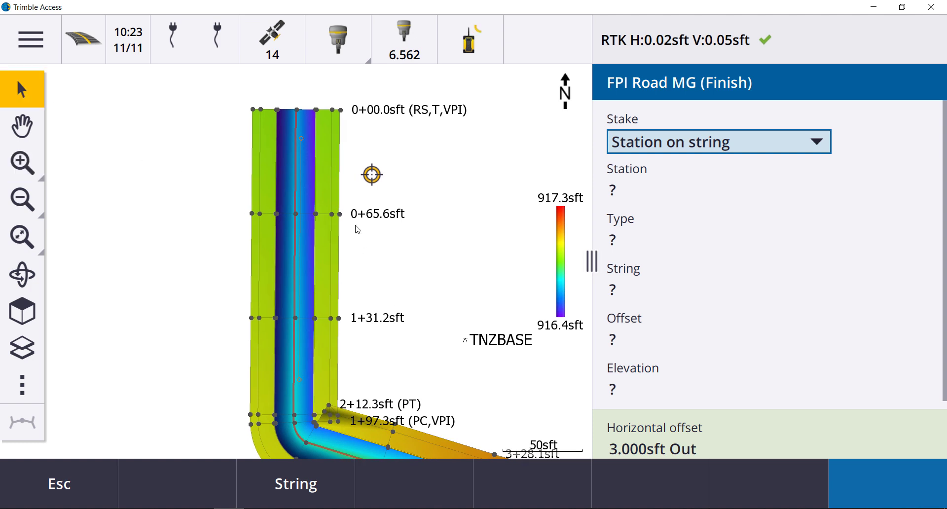
click(331, 187)
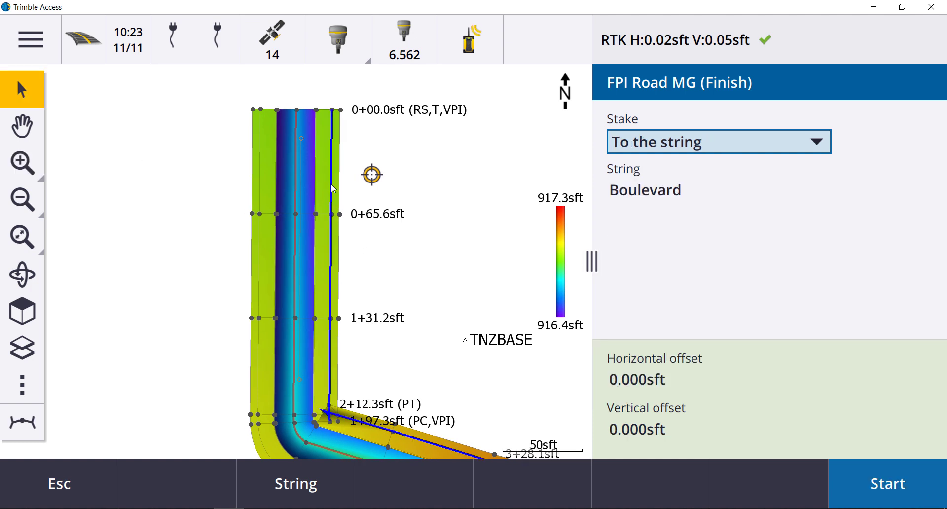
click(333, 215)
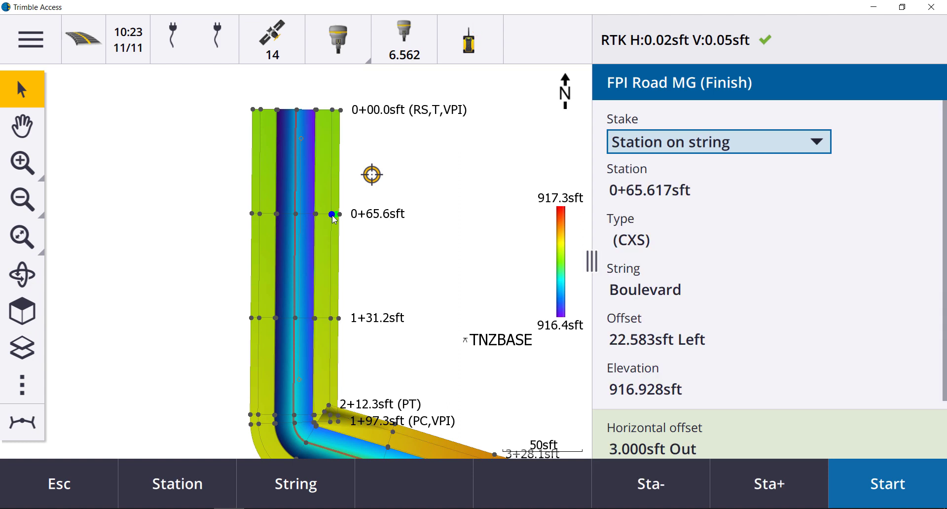
click(470, 178)
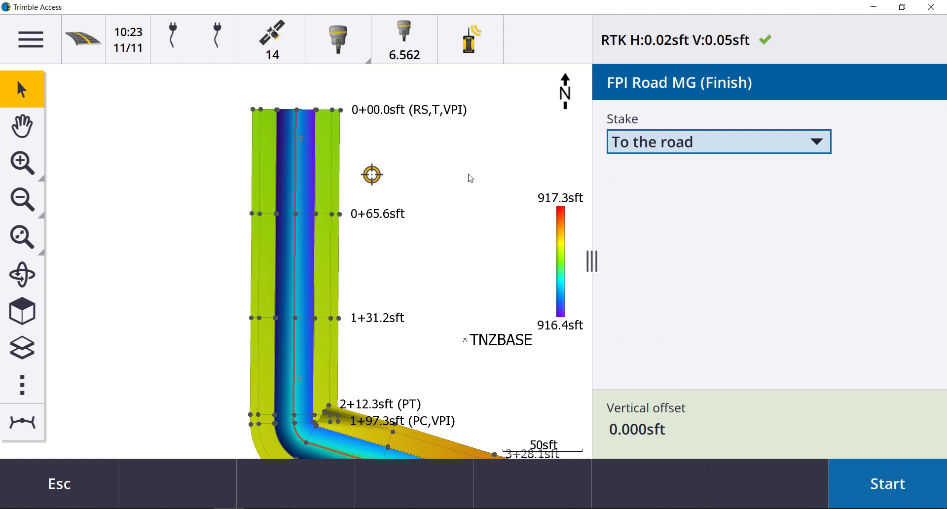
click(675, 151)
click(679, 240)
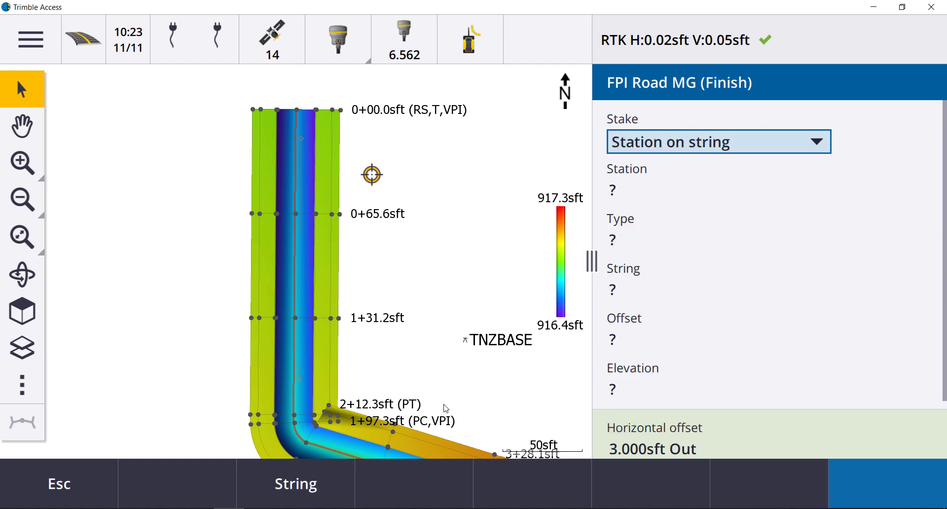
Choose the Flowline string (12.000sft Left) and station 1+96.850sft from the lists
click(300, 492)
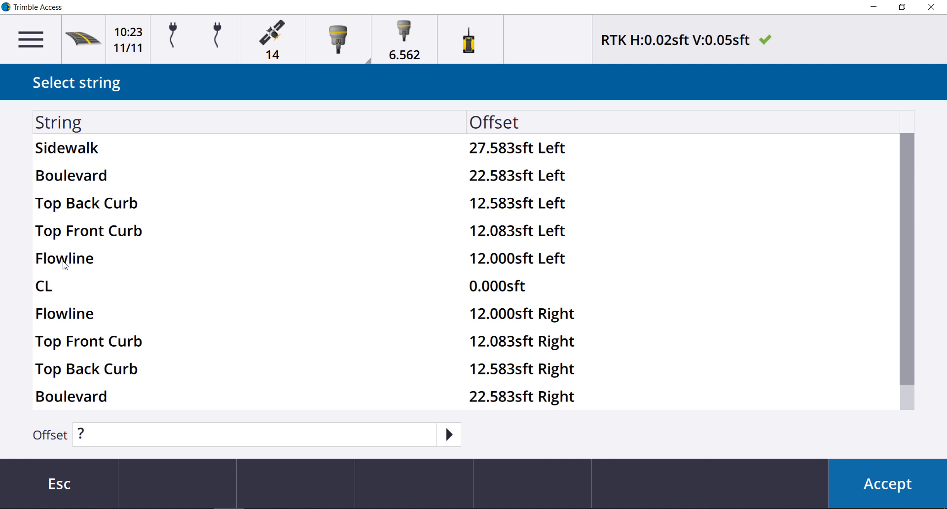
click(65, 265)
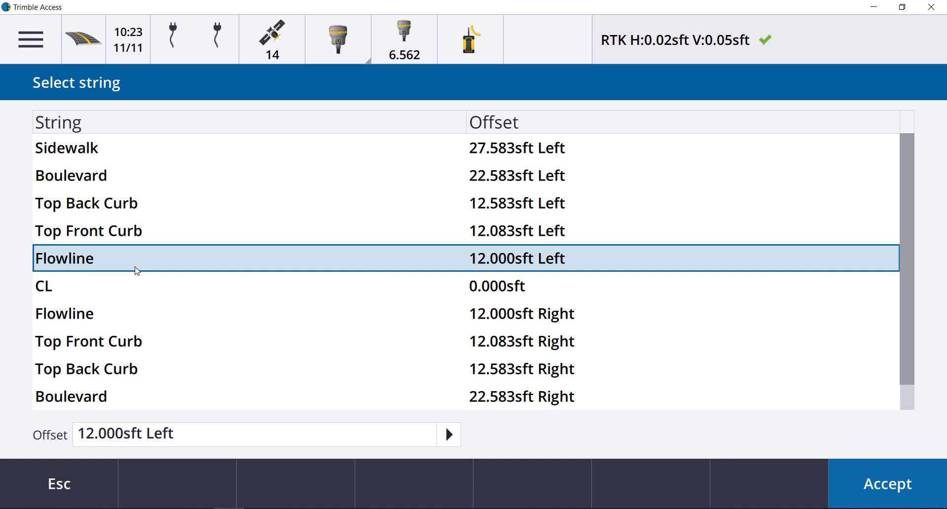
click(885, 498)
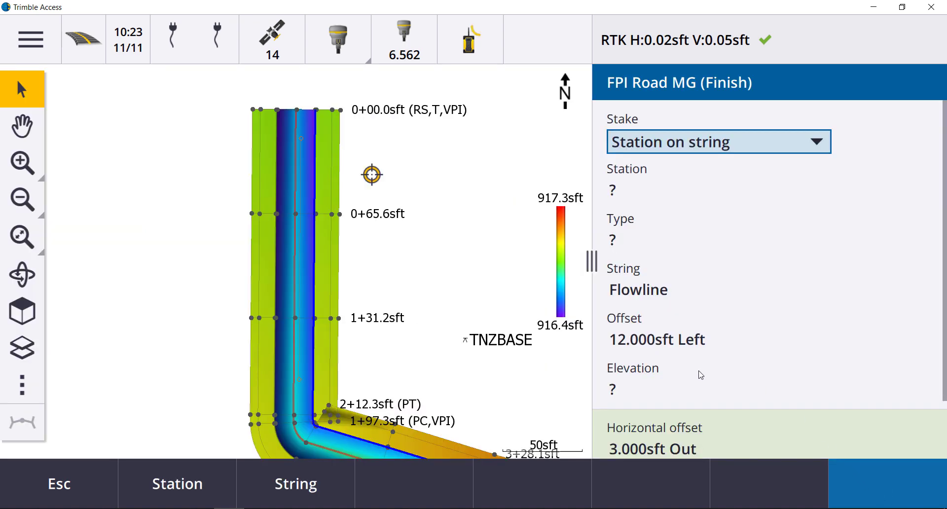
click(187, 491)
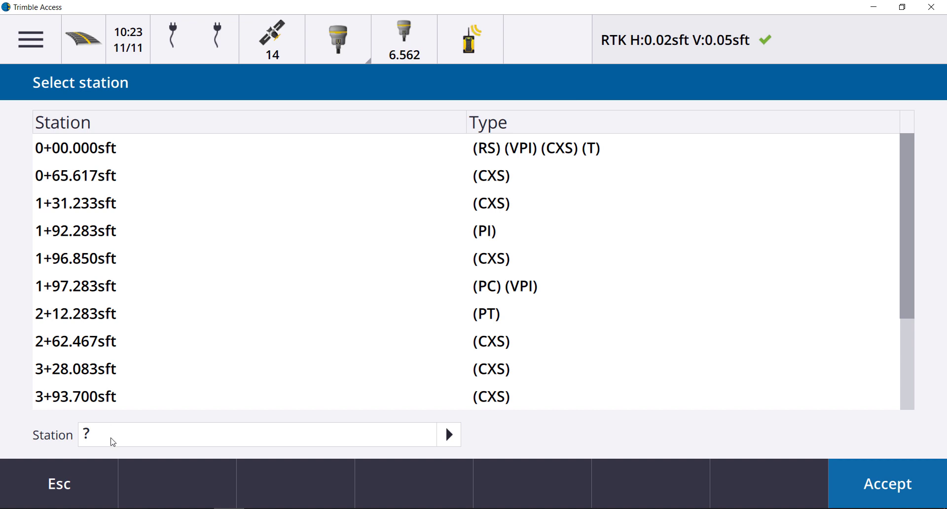
click(79, 267)
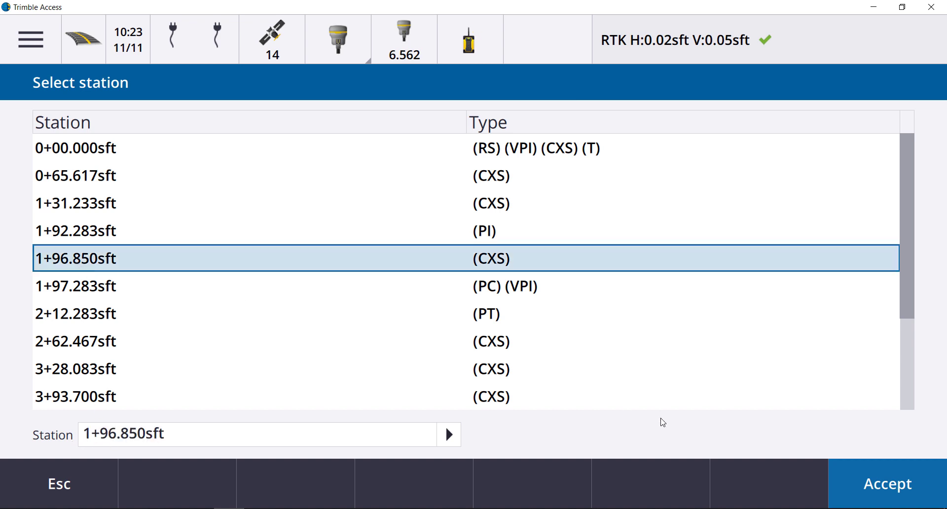
click(889, 489)
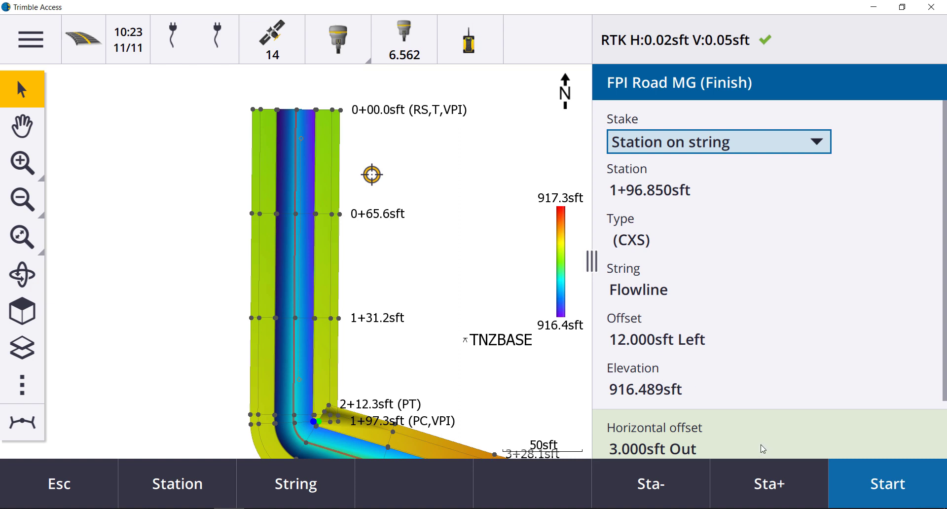
scroll(777, 427, down, 3)
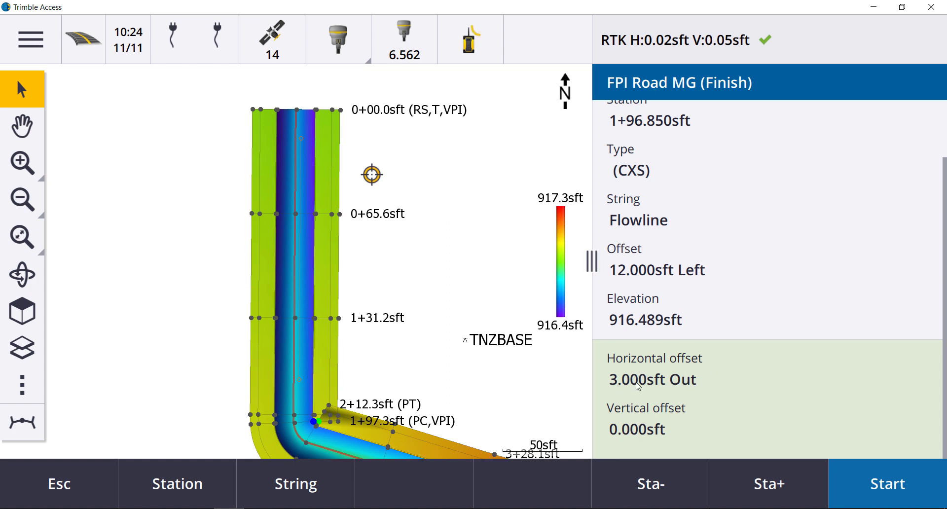
right_click(125, 230)
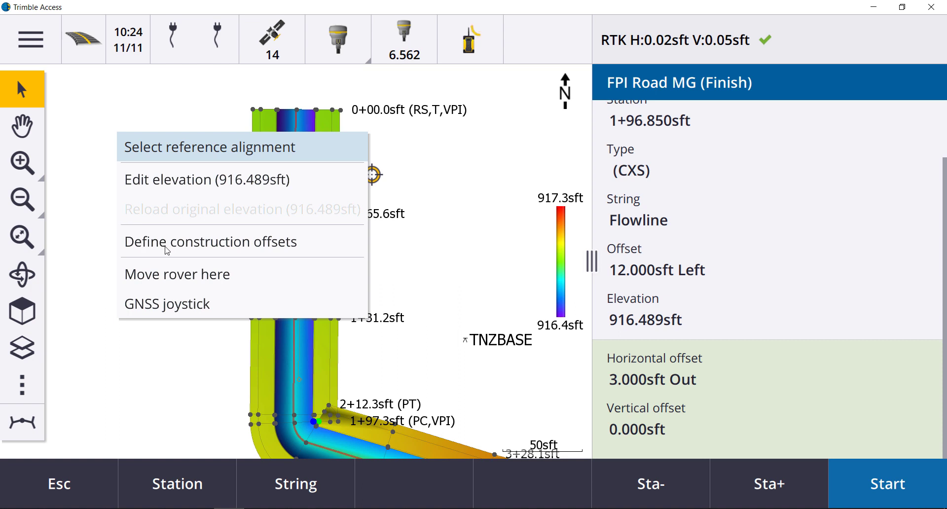
click(227, 247)
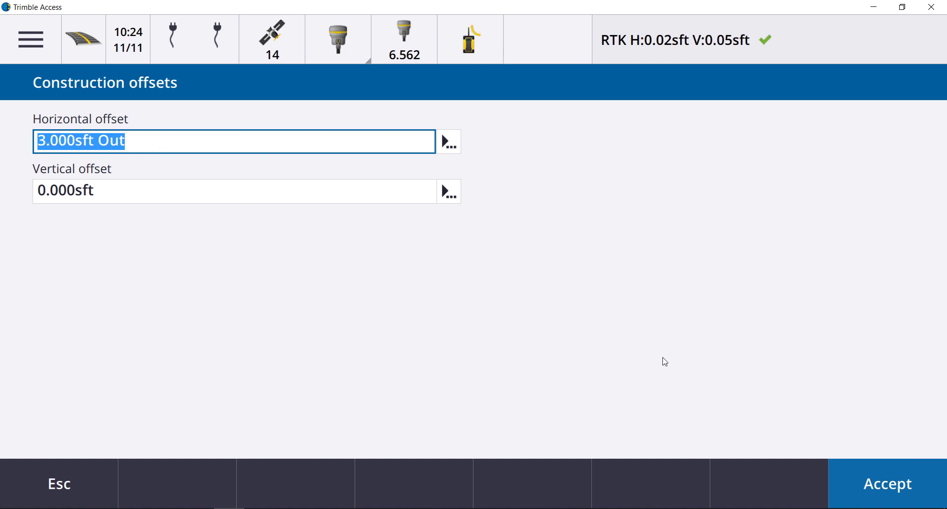
click(877, 488)
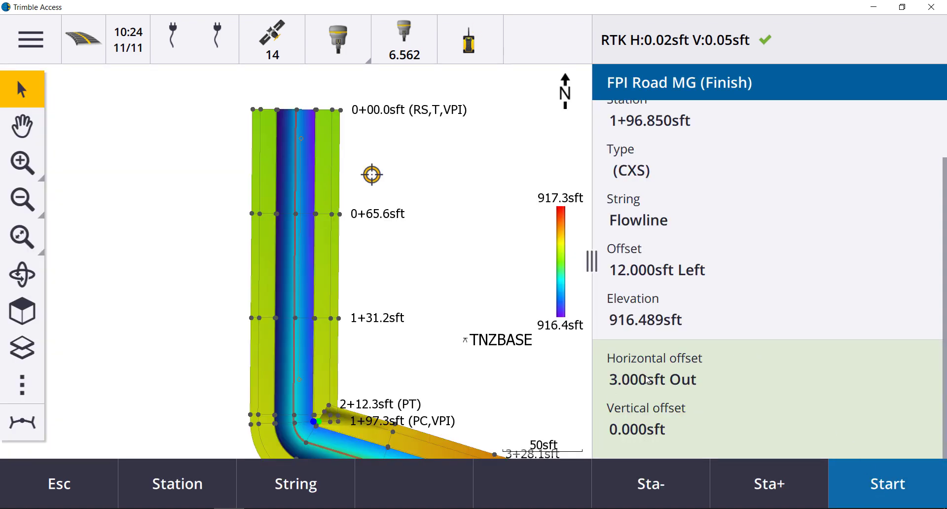
scroll(767, 267, up, 2)
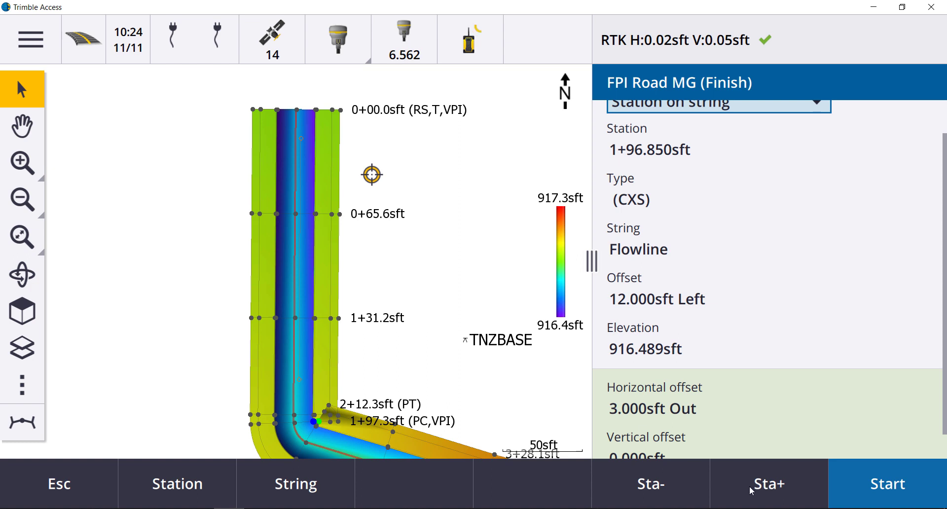
Step through stations with Sta-/Sta+, then pick the Top Back Curb vertex at 1+92.283sft (PI) on the map
click(671, 486)
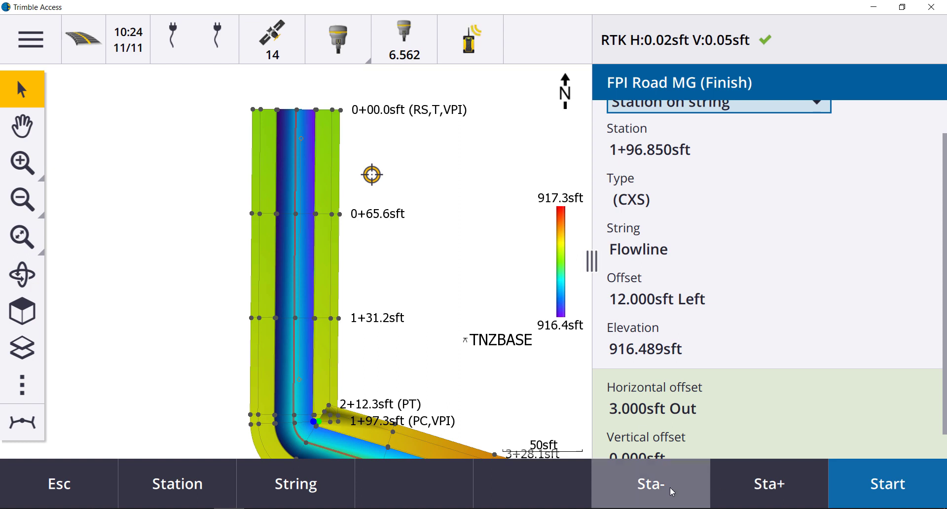
click(750, 486)
click(682, 486)
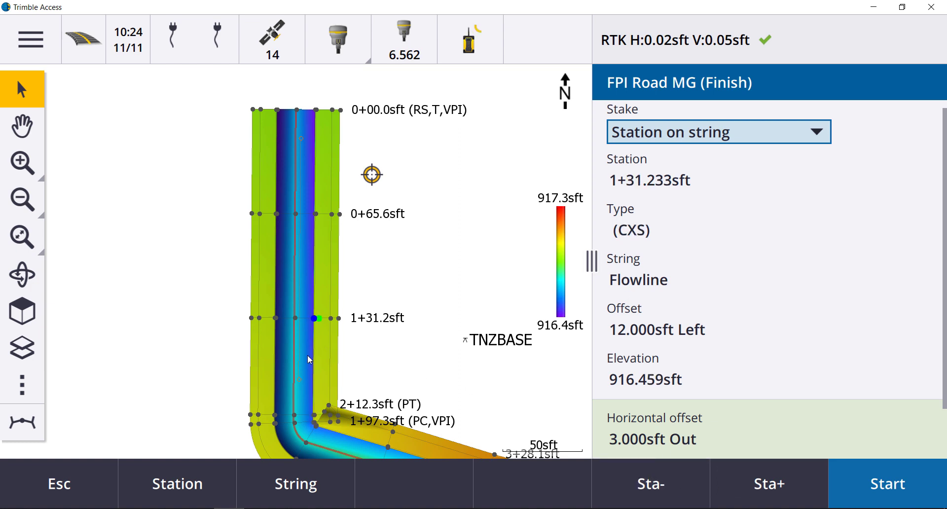
click(315, 417)
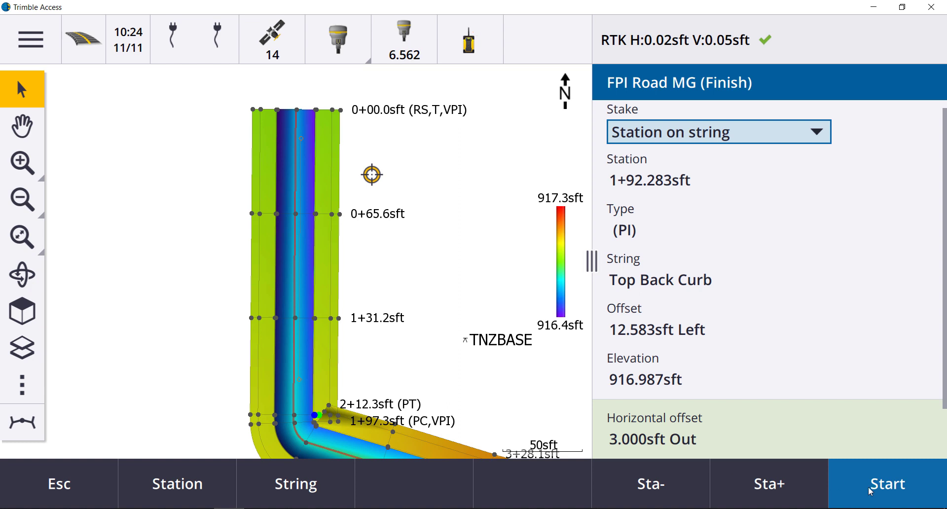
Start navigating to station 1+92.283sft, showing Go South 151.187sft, Go West 33.734sft, Fill 378.965sft
click(891, 488)
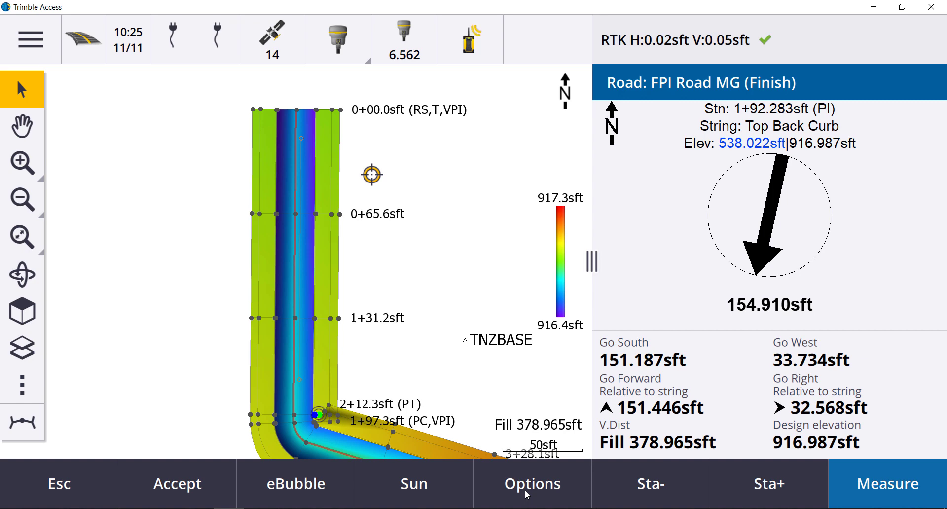
Uncheck Design elevation in the stakeout Options deltas list and accept the reduced list
click(532, 493)
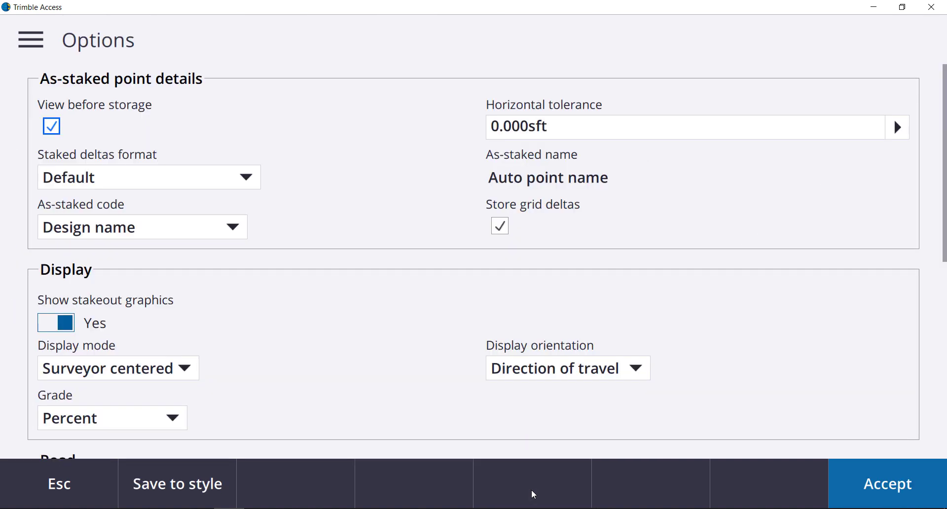
drag(438, 405, 431, 173)
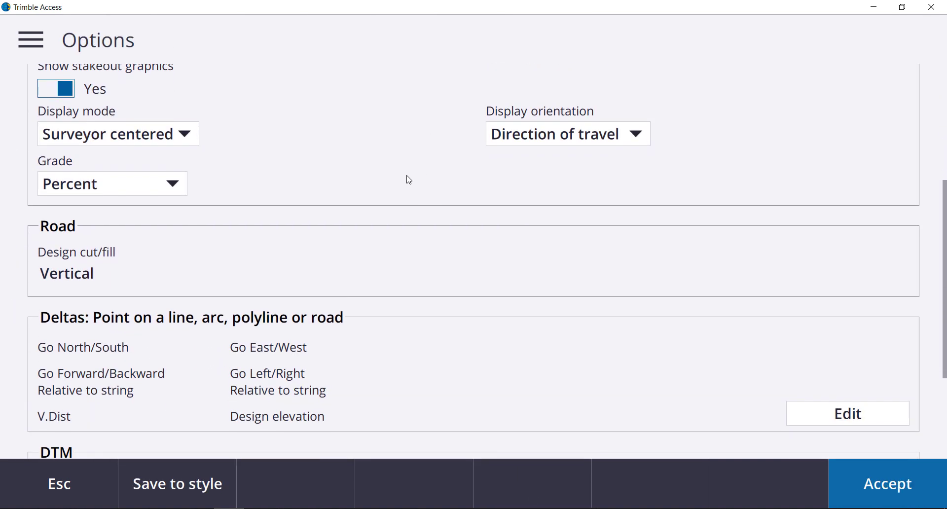
drag(349, 269, 344, 214)
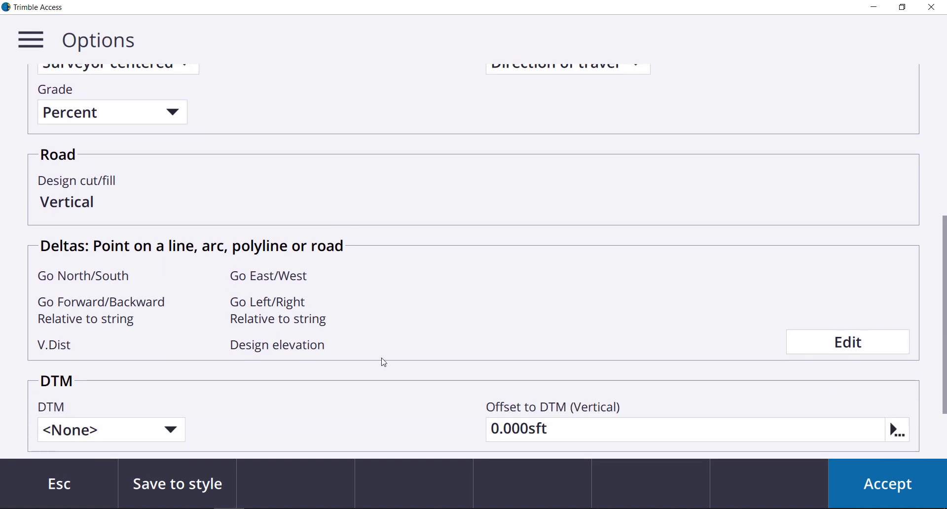
click(859, 344)
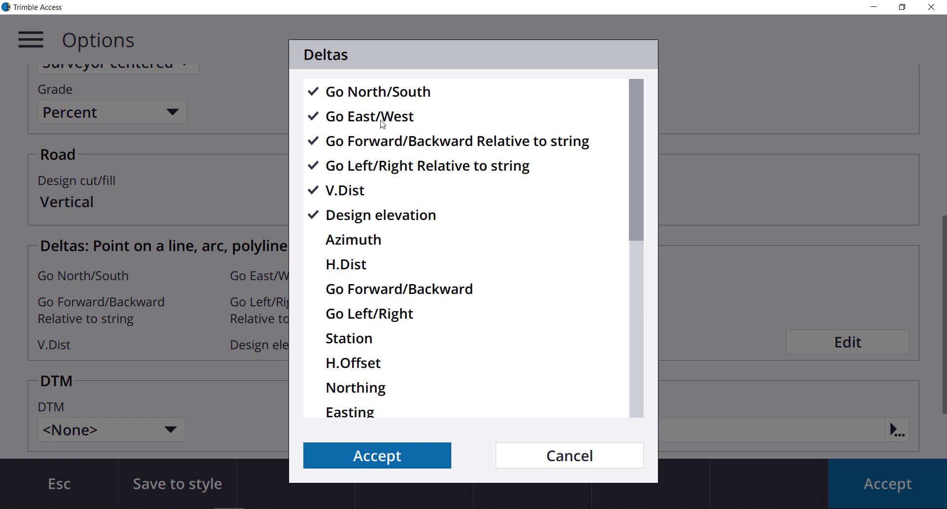
click(360, 215)
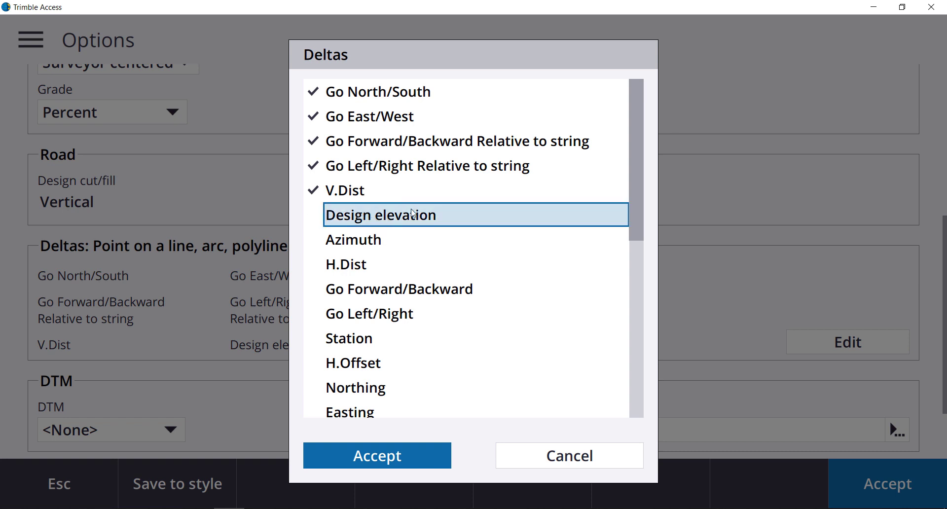
click(373, 462)
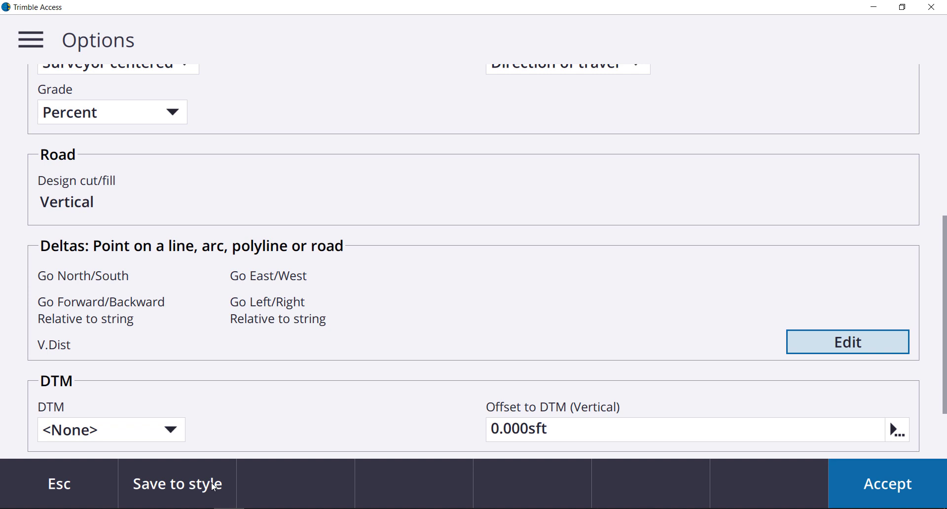
Save the stakeout options, then reopen them and scroll to the Deltas section
click(890, 493)
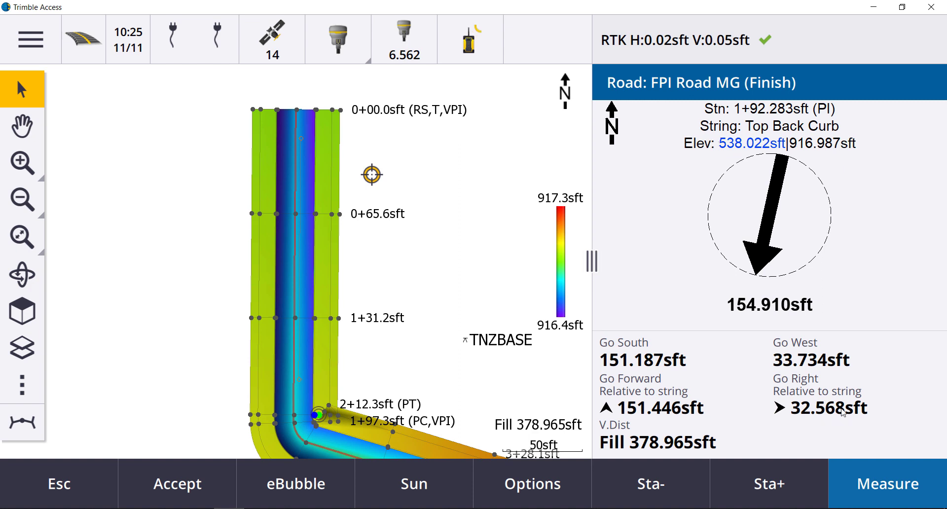
click(548, 497)
scroll(351, 251, down, 5)
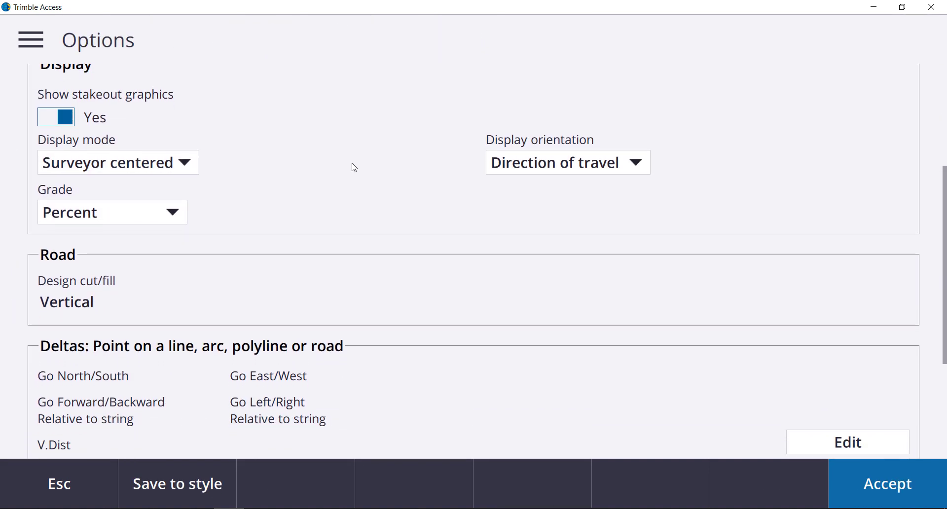
scroll(354, 168, down, 2)
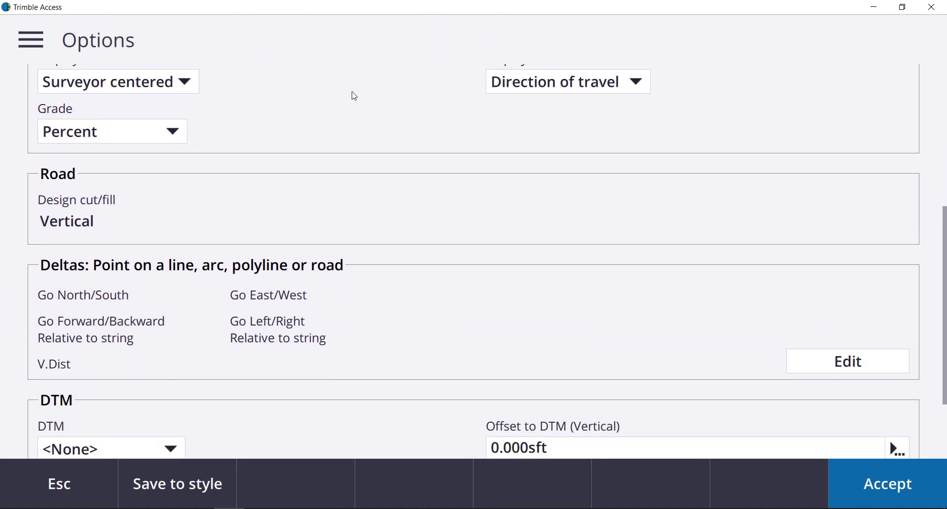
Re-check Design elevation in the deltas list and accept the options to return to stakeout
click(817, 368)
click(381, 217)
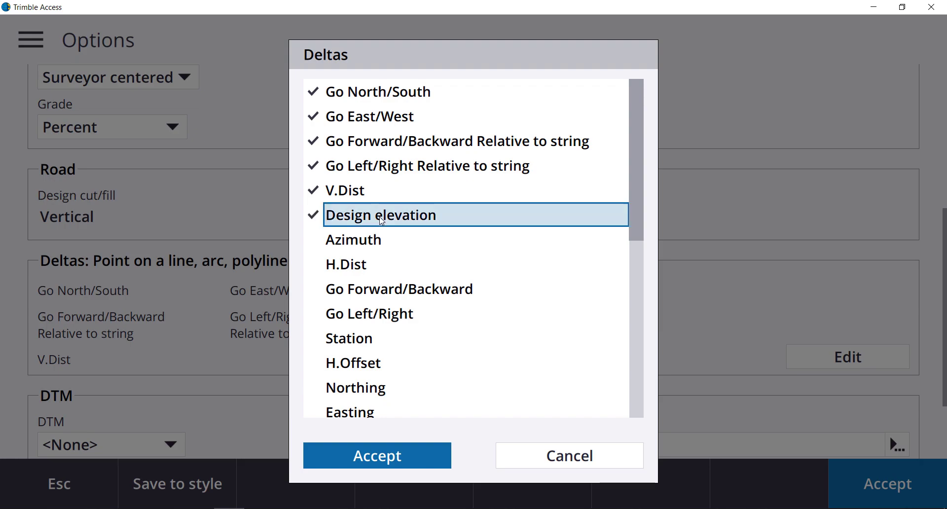
click(401, 453)
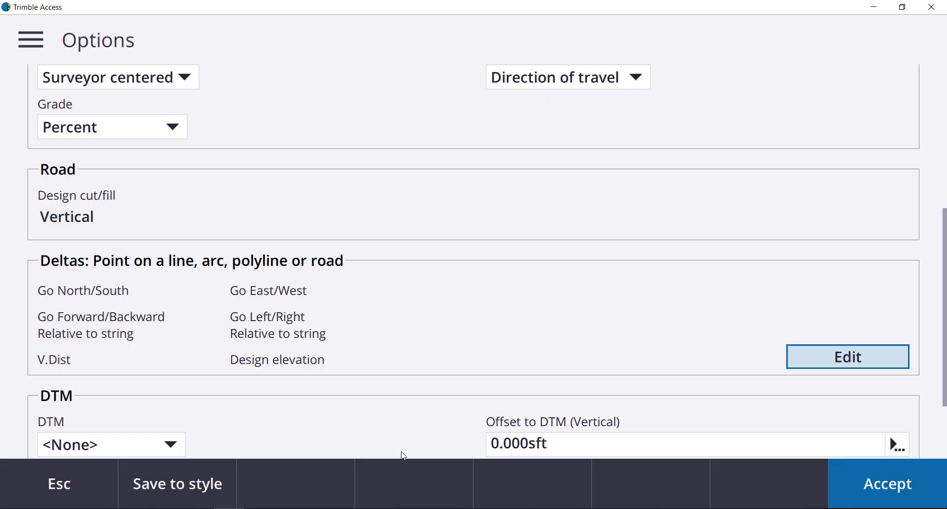
click(863, 471)
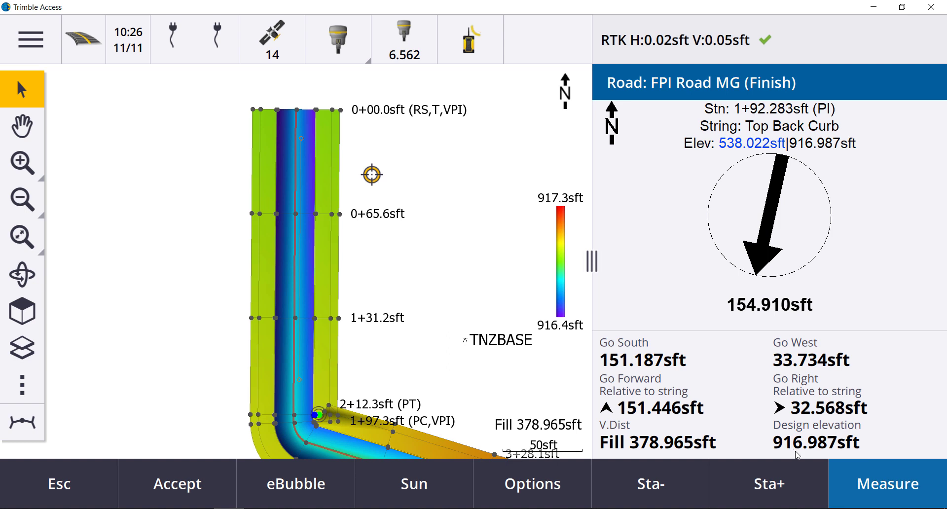
Step stations via 1+31.233 and 1+92.283 back to 0+65.617, then exit navigation
click(658, 493)
click(752, 492)
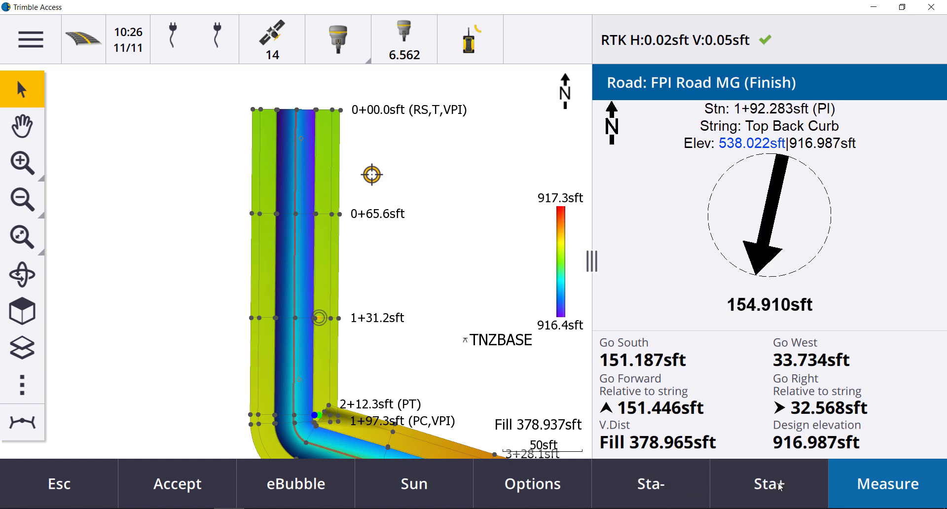
click(663, 489)
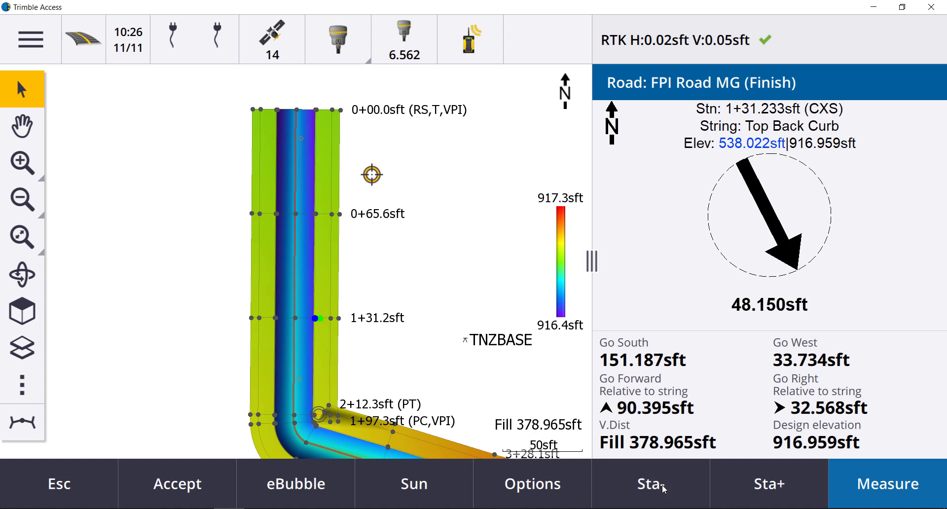
click(664, 488)
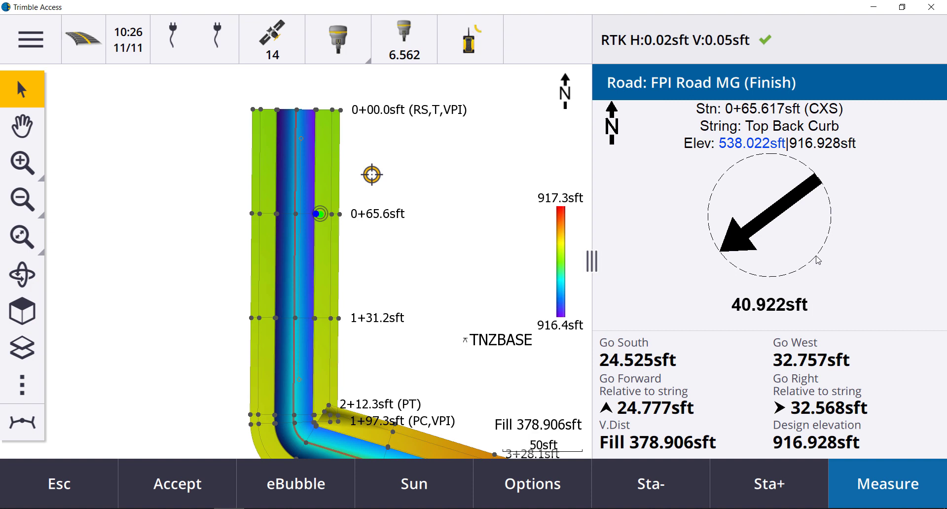
click(86, 479)
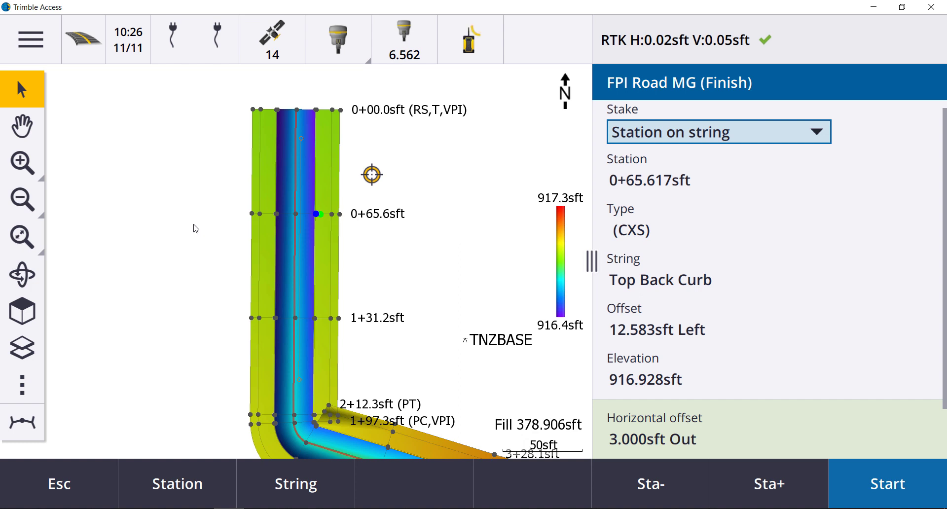